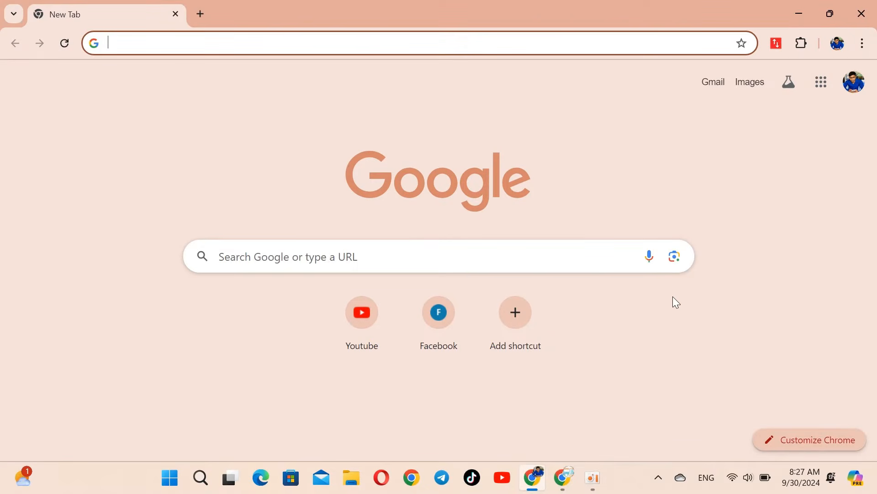
Step: Create a blank Google Sheets spreadsheet by entering sheets.new in Chrome's address bar
{"action": "type", "text": "shet"}
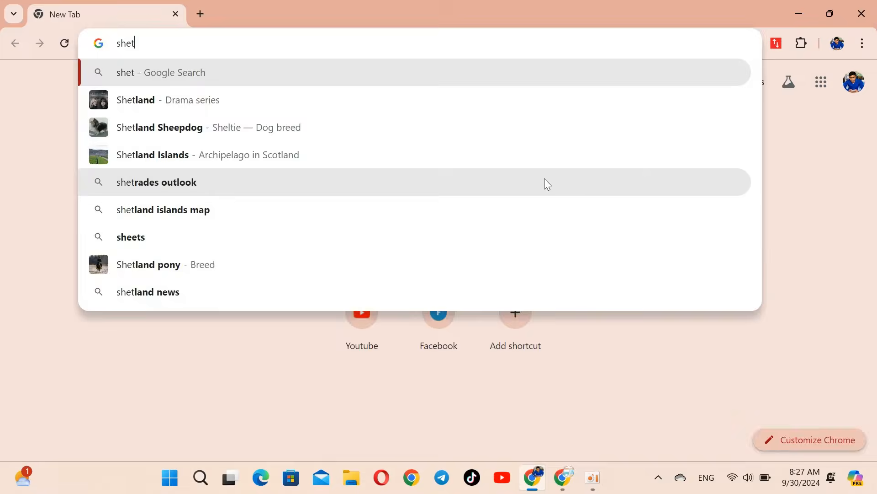
{"action": "key", "text": "BackSpace"}
{"action": "type", "text": "ets"}
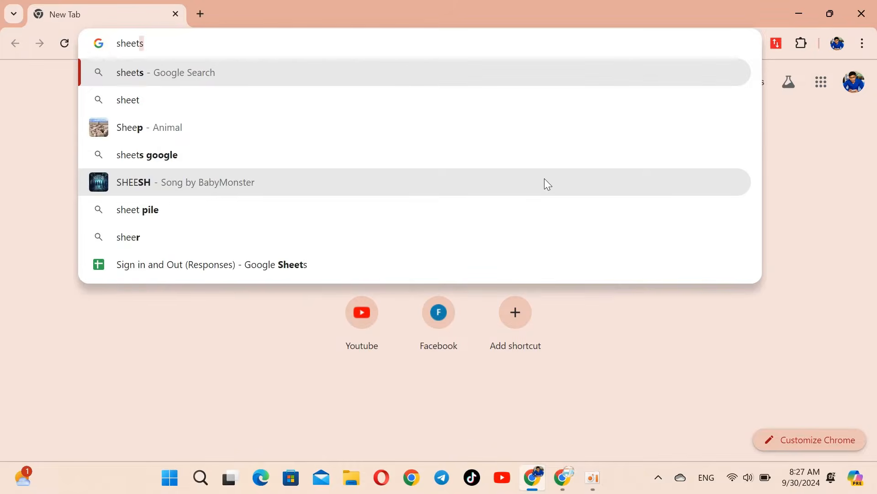
{"action": "type", "text": ".new"}
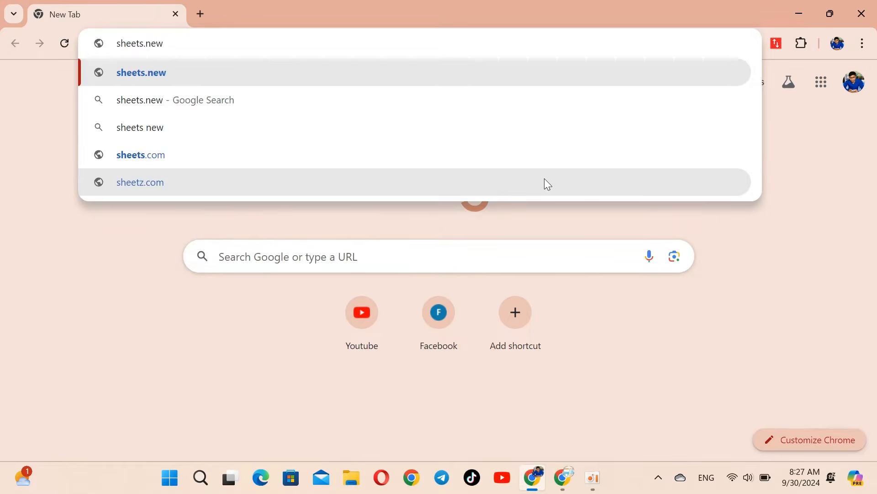
{"action": "key", "text": "Return"}
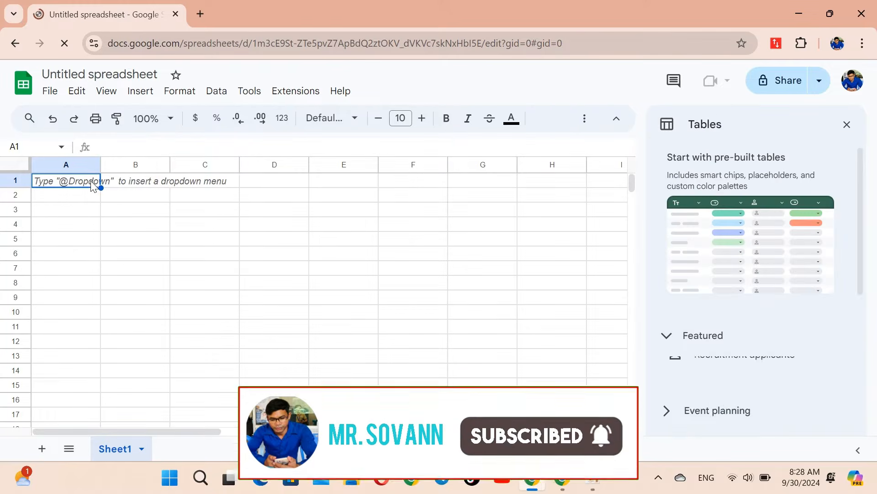
Step: Enter the headers First Name, Last Name, Full Name and URL in A1:D1
{"action": "type", "text": "Fis"}
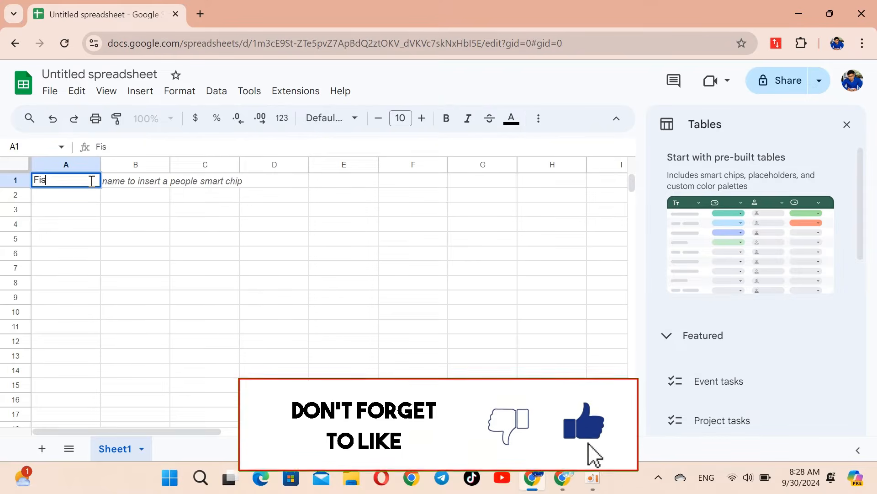
{"action": "key", "text": "BackSpace"}
{"action": "type", "text": "rst"}
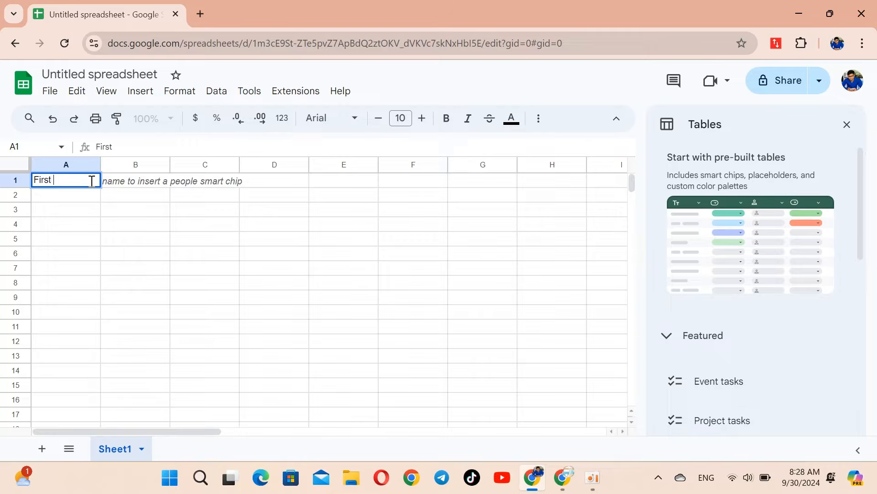
{"action": "type", "text": " Name"}
{"action": "key", "text": "Tab"}
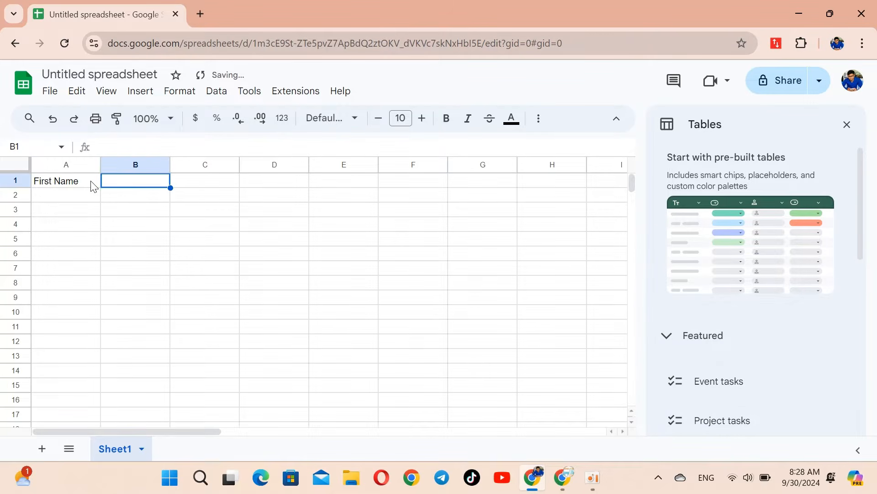
{"action": "type", "text": "Last "}
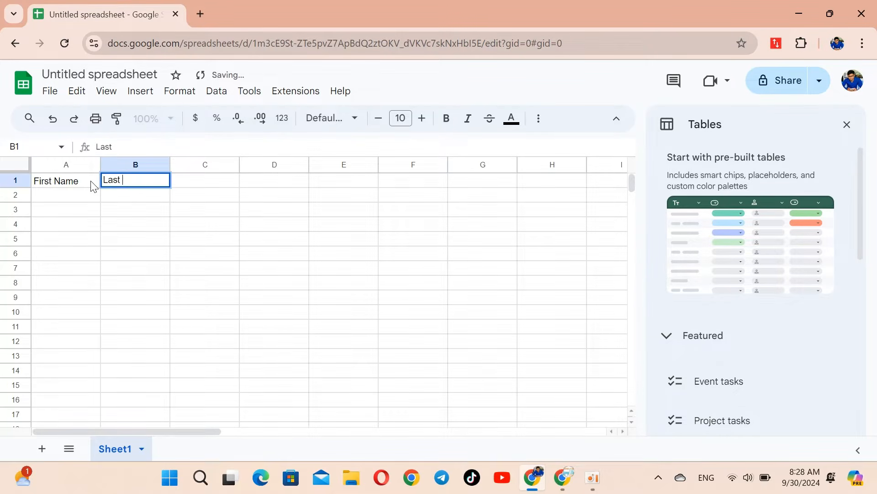
{"action": "type", "text": "Name"}
{"action": "key", "text": "Tab"}
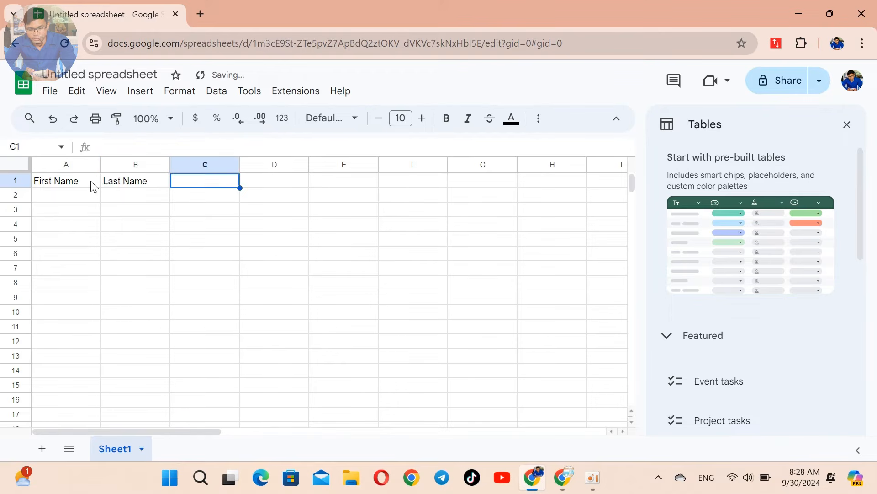
{"action": "type", "text": "Full"}
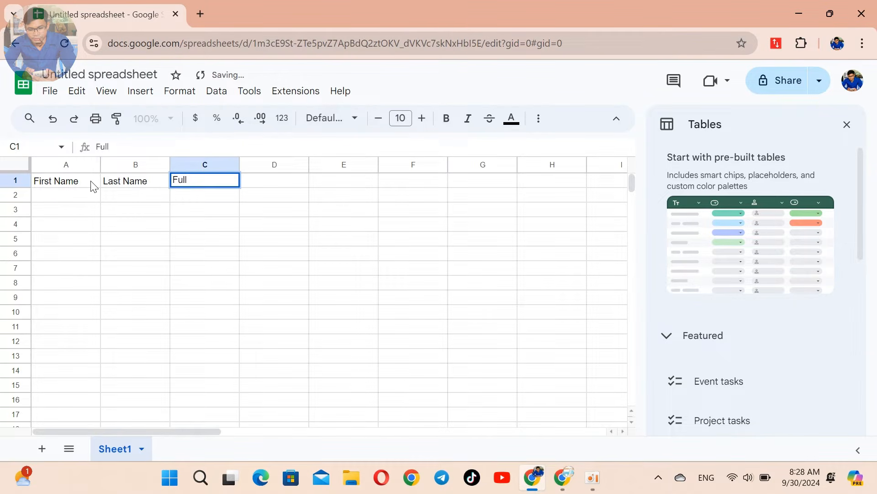
{"action": "type", "text": " Name"}
{"action": "key", "text": "Tab"}
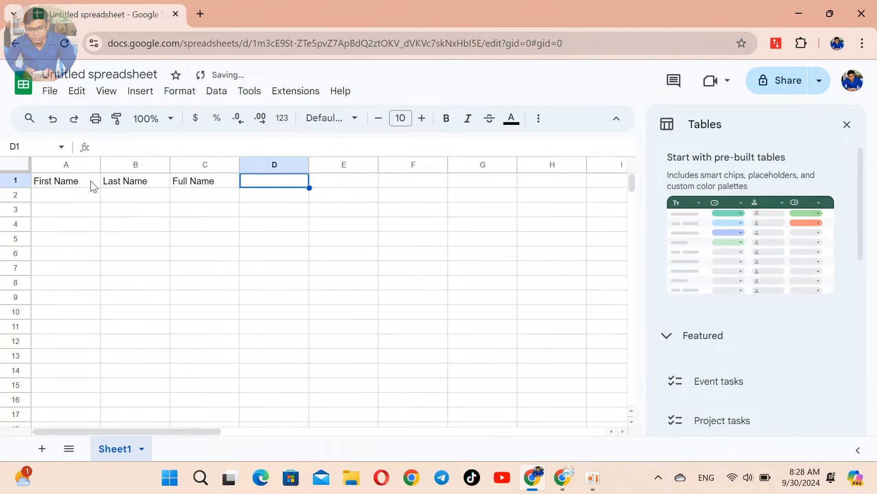
{"action": "type", "text": "URL"}
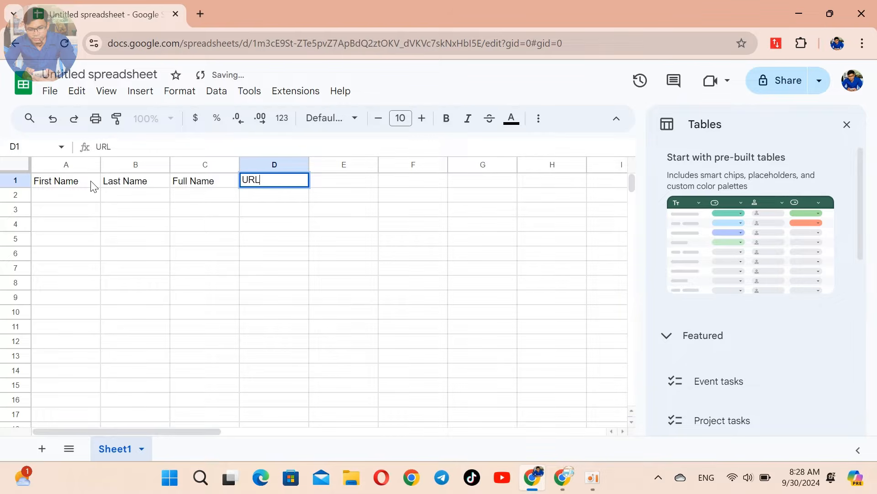
{"action": "key", "text": "Tab"}
Step: Add the QR Code header in E1 and paste the students' first and last names from A2
{"action": "type", "text": "Q"}
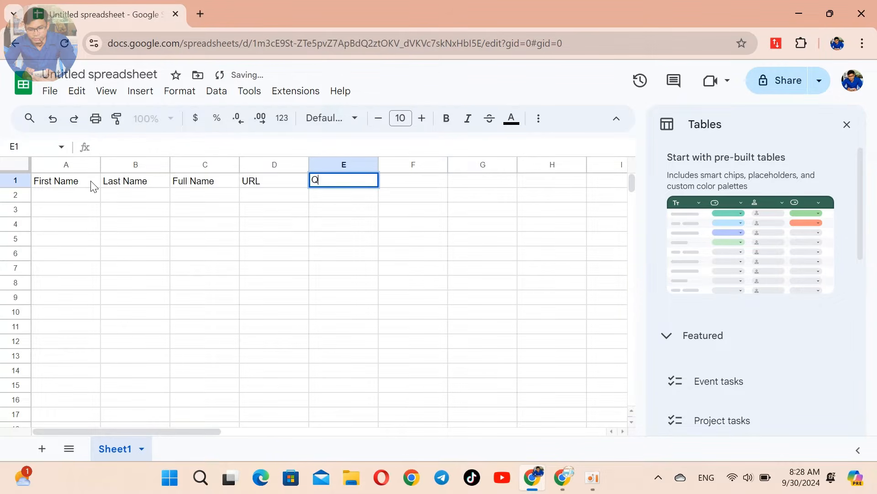
{"action": "type", "text": "R c"}
{"action": "key", "text": "BackSpace"}
{"action": "type", "text": "Code"}
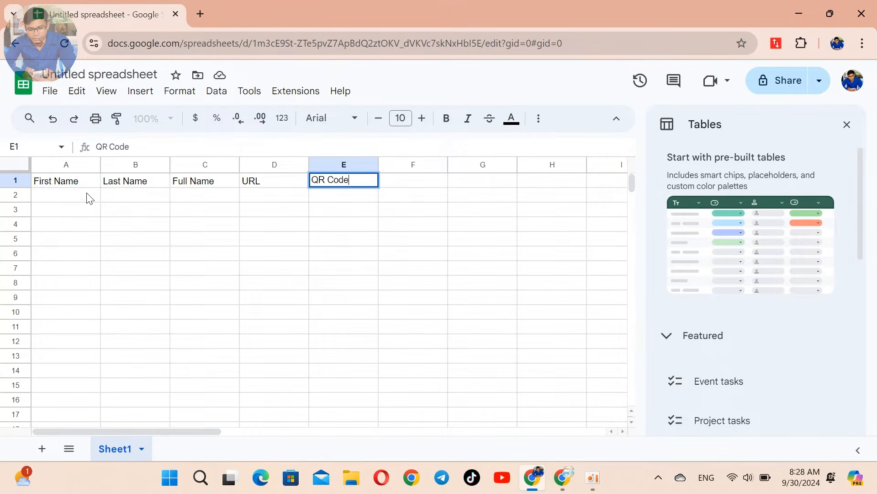
{"action": "left_click", "coordinate": [179, 215]}
{"action": "left_click", "coordinate": [64, 202]}
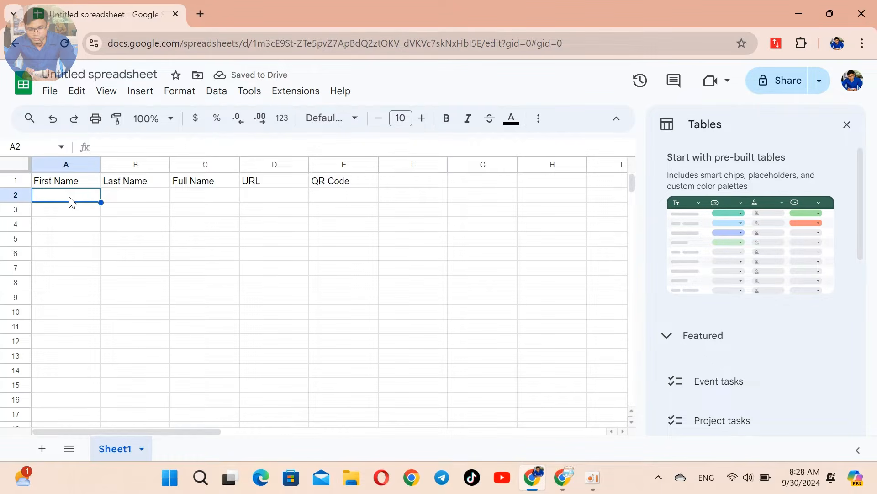
Step: Rename the spreadsheet from Untitled spreadsheet to 'Attendace List'
{"action": "scroll", "coordinate": [154, 217], "scroll_direction": "down", "scroll_amount": 4}
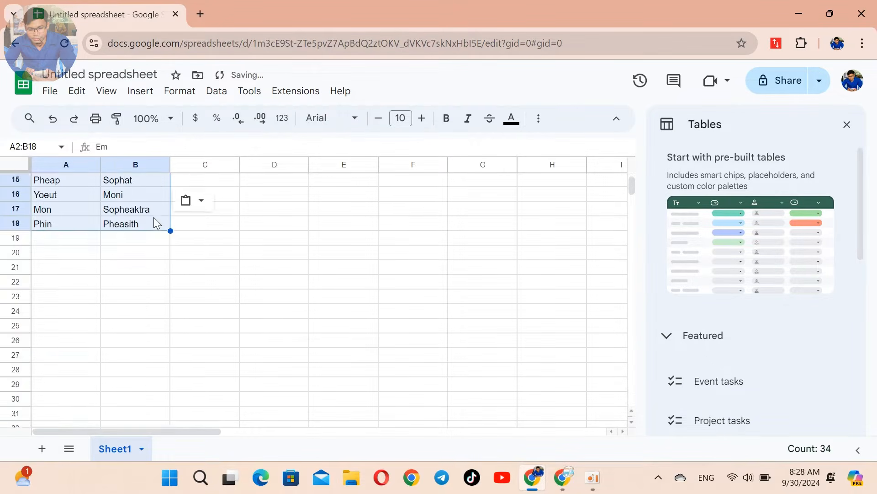
{"action": "scroll", "coordinate": [154, 217], "scroll_direction": "up", "scroll_amount": 4}
{"action": "left_click", "coordinate": [177, 224]}
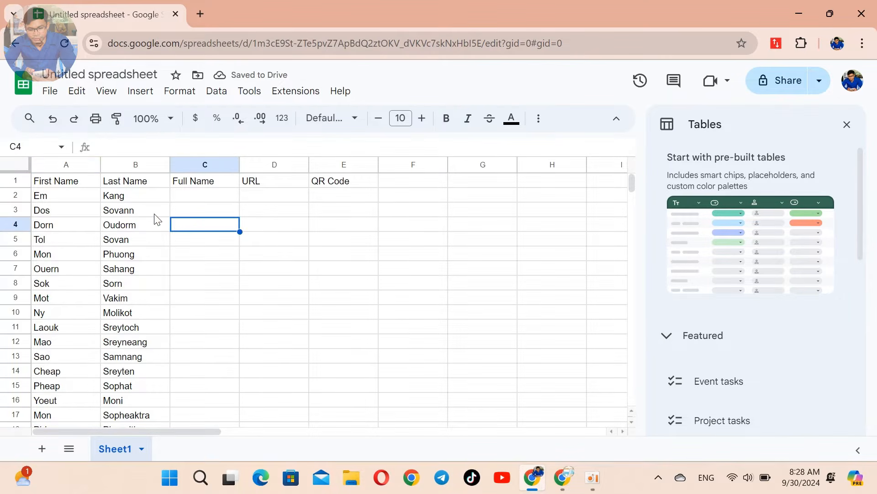
{"action": "scroll", "coordinate": [108, 388], "scroll_direction": "down", "scroll_amount": 4}
{"action": "scroll", "coordinate": [139, 327], "scroll_direction": "up", "scroll_amount": 4}
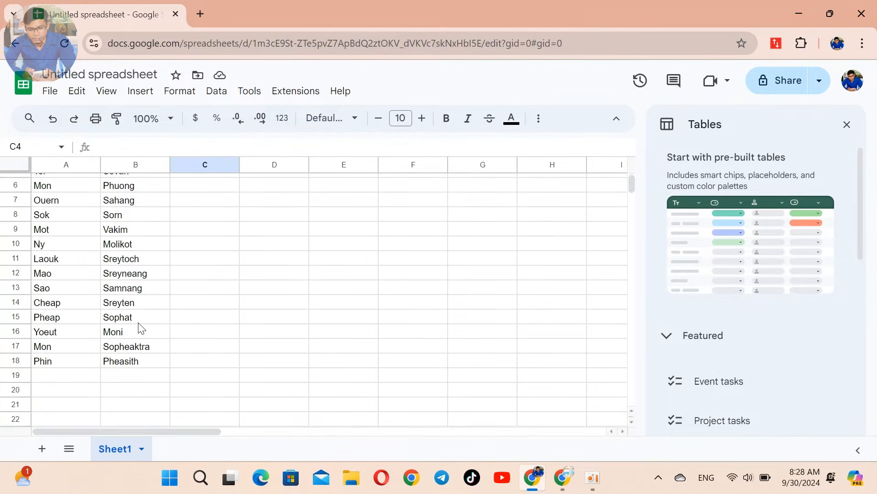
{"action": "scroll", "coordinate": [136, 328], "scroll_direction": "down", "scroll_amount": 8}
{"action": "scroll", "coordinate": [128, 320], "scroll_direction": "up", "scroll_amount": 8}
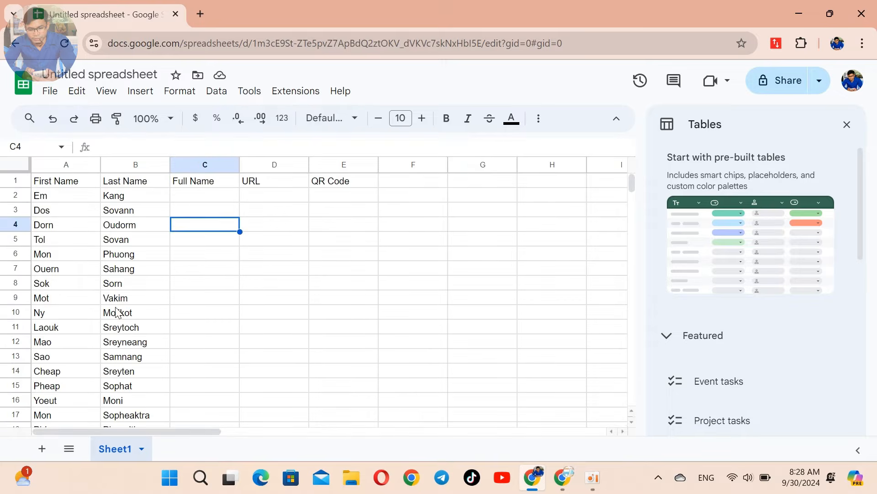
{"action": "left_click", "coordinate": [112, 73]}
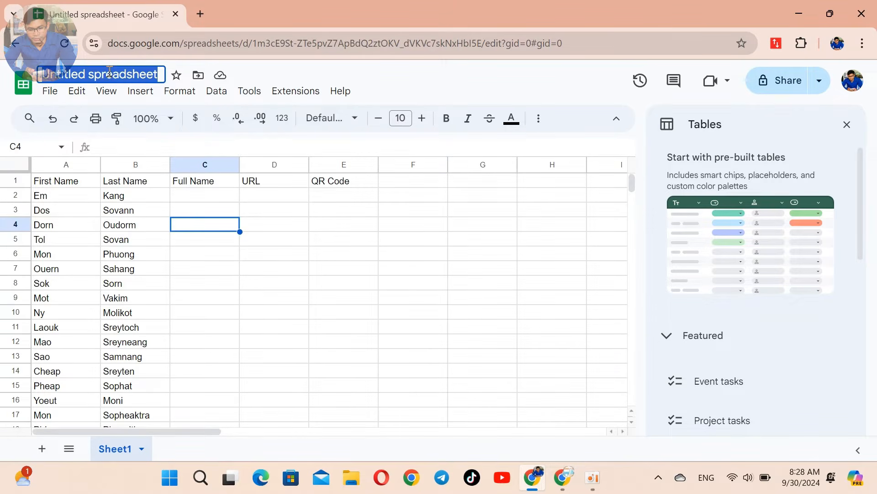
{"action": "type", "text": "A"}
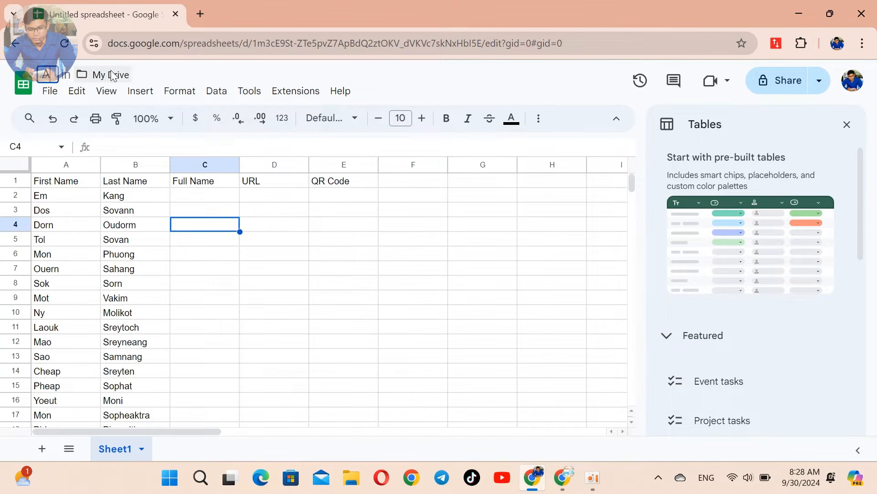
{"action": "type", "text": "ttendac"}
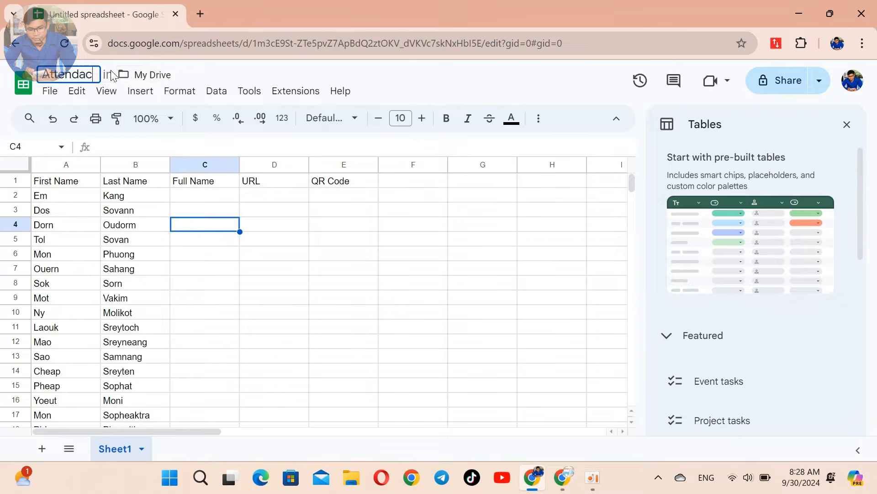
{"action": "type", "text": "e List"}
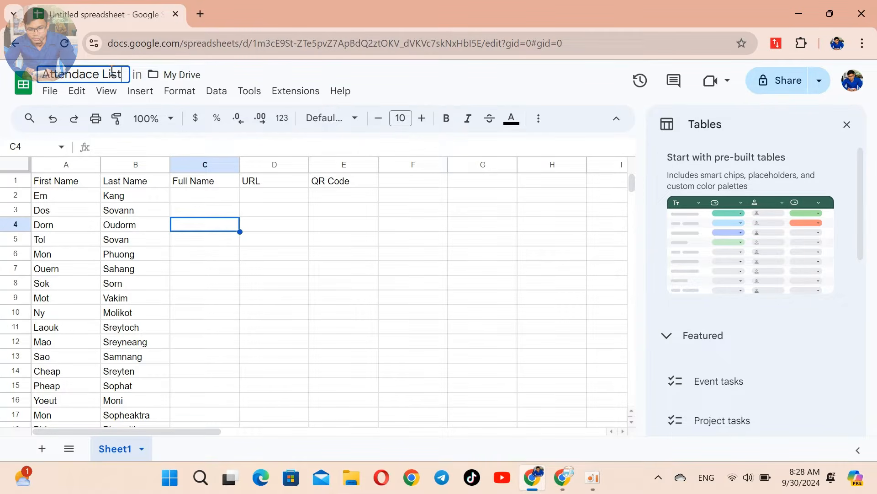
{"action": "key", "text": "Return"}
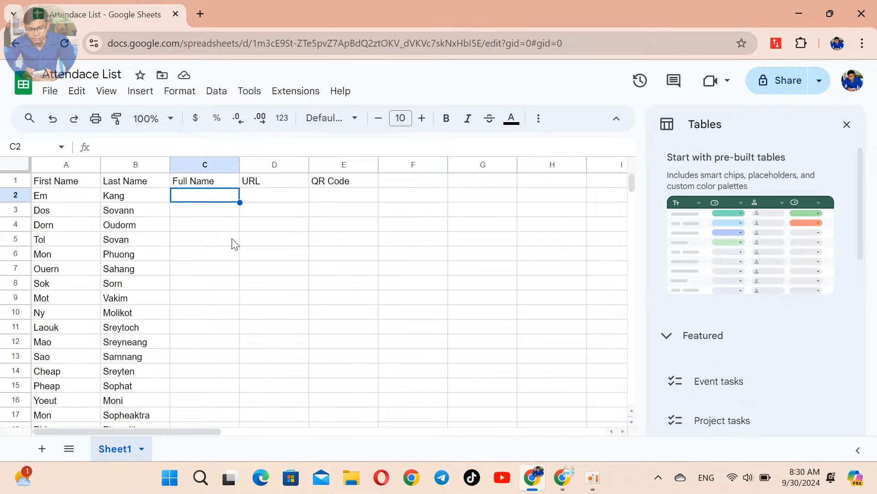
Step: Fill C2:C18 with the formula =A2&" "&B2, autofilled down the Full Name column
{"action": "type", "text": "="}
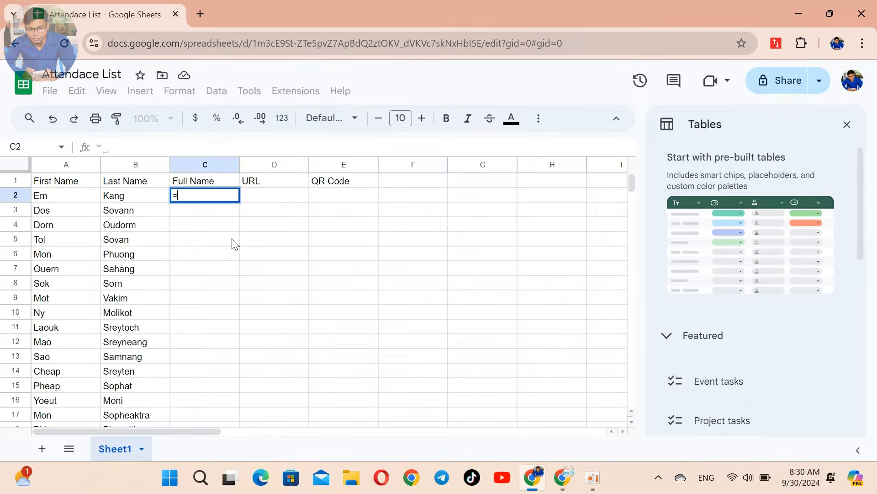
{"action": "type", "text": "A2"}
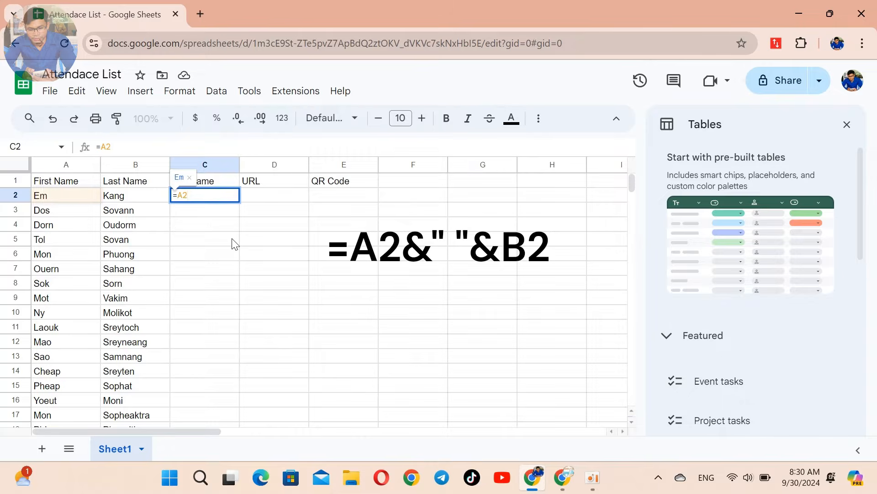
{"action": "type", "text": "&\""}
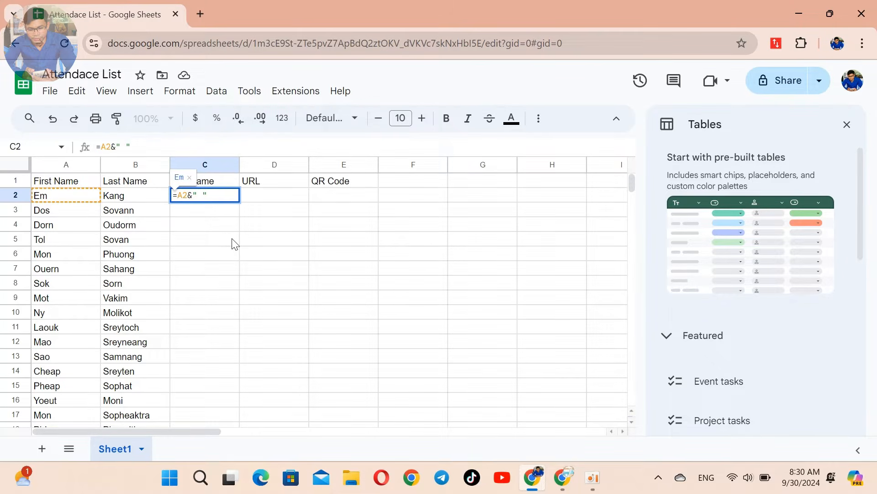
{"action": "type", "text": " \"B"}
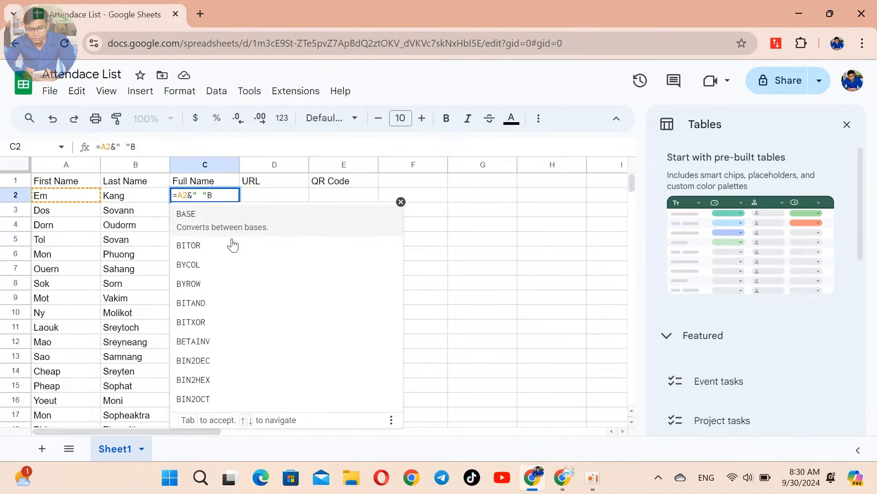
{"action": "type", "text": "2"}
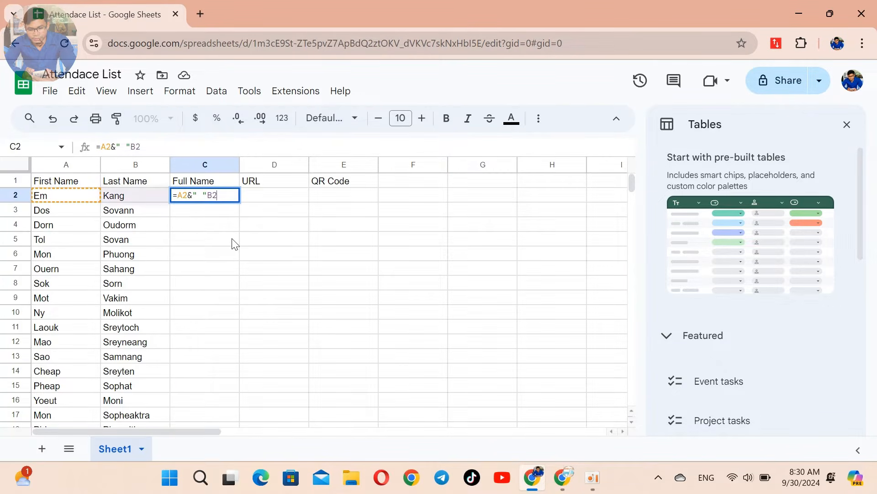
{"action": "key", "text": "Left"}
{"action": "key", "text": "Left"}
{"action": "type", "text": "&"}
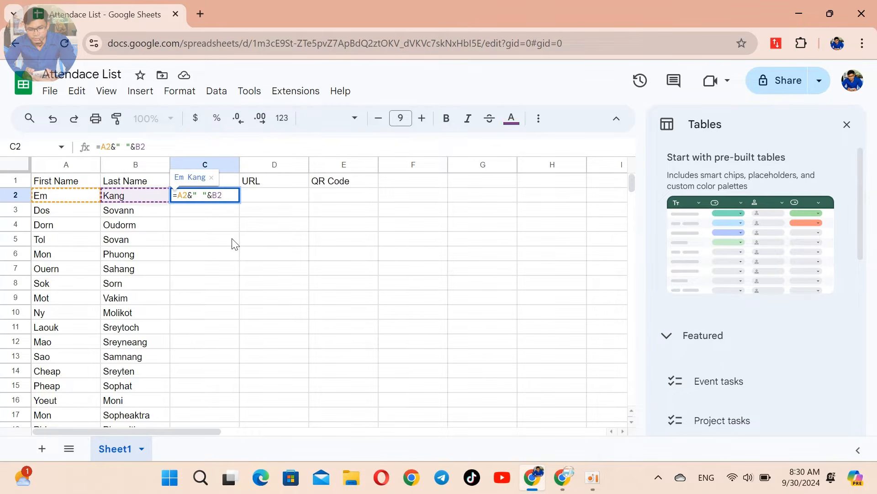
{"action": "key", "text": "Return"}
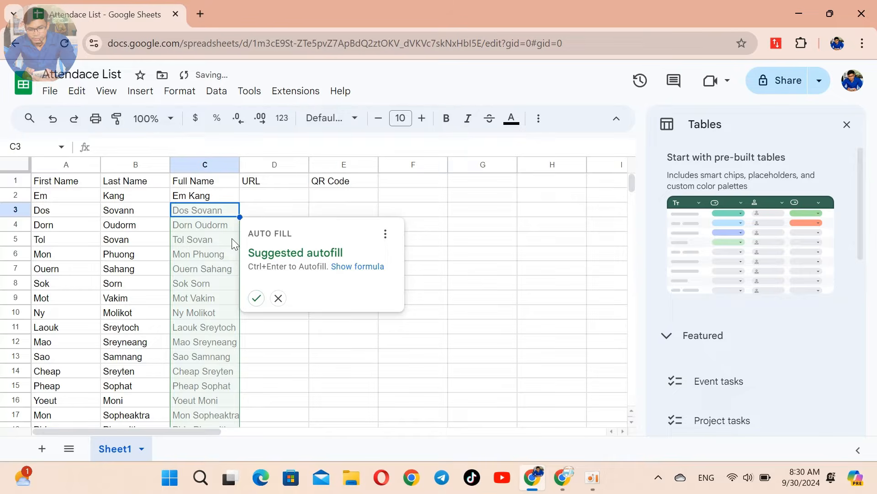
{"action": "left_click", "coordinate": [258, 299]}
{"action": "scroll", "coordinate": [238, 333], "scroll_direction": "down", "scroll_amount": 3}
{"action": "scroll", "coordinate": [254, 303], "scroll_direction": "up", "scroll_amount": 3}
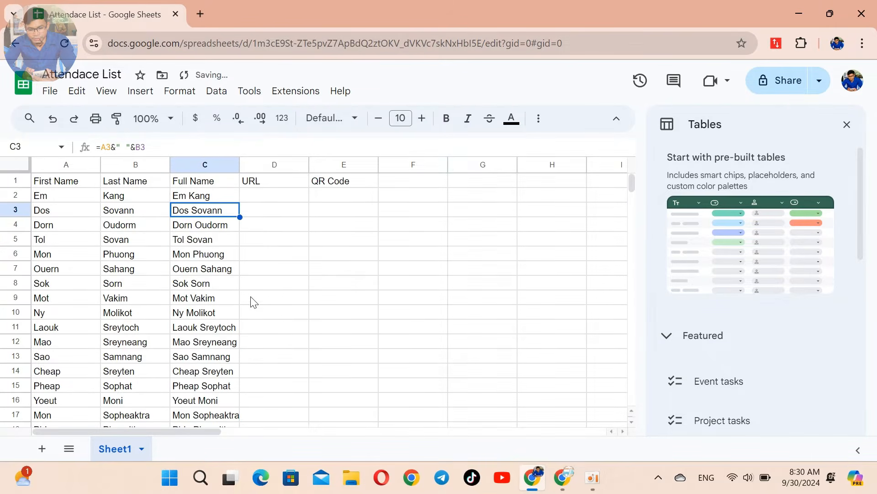
Step: Widen the column so the combined full names fit
{"action": "left_click", "coordinate": [273, 197]}
{"action": "scroll", "coordinate": [211, 304], "scroll_direction": "down", "scroll_amount": 3}
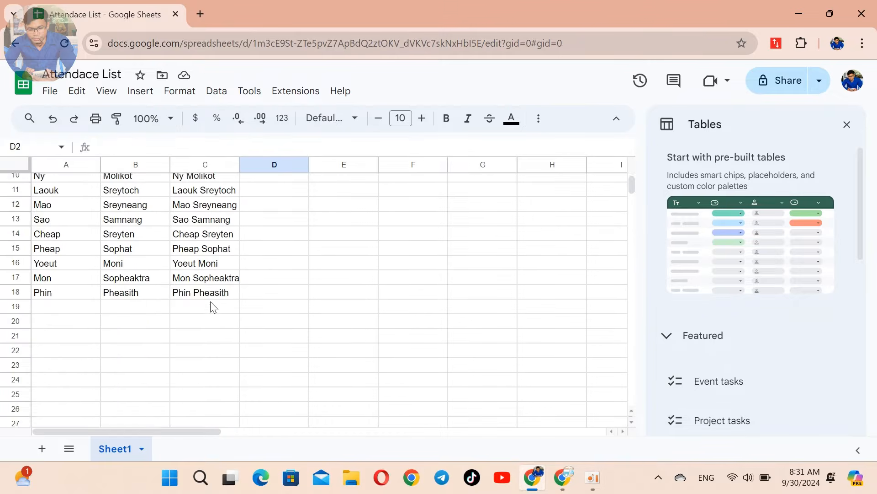
{"action": "scroll", "coordinate": [215, 298], "scroll_direction": "up", "scroll_amount": 3}
{"action": "left_click_drag", "start_coordinate": [237, 165], "coordinate": [261, 165]}
{"action": "scroll", "coordinate": [346, 254], "scroll_direction": "down", "scroll_amount": 3}
{"action": "scroll", "coordinate": [263, 302], "scroll_direction": "up", "scroll_amount": 3}
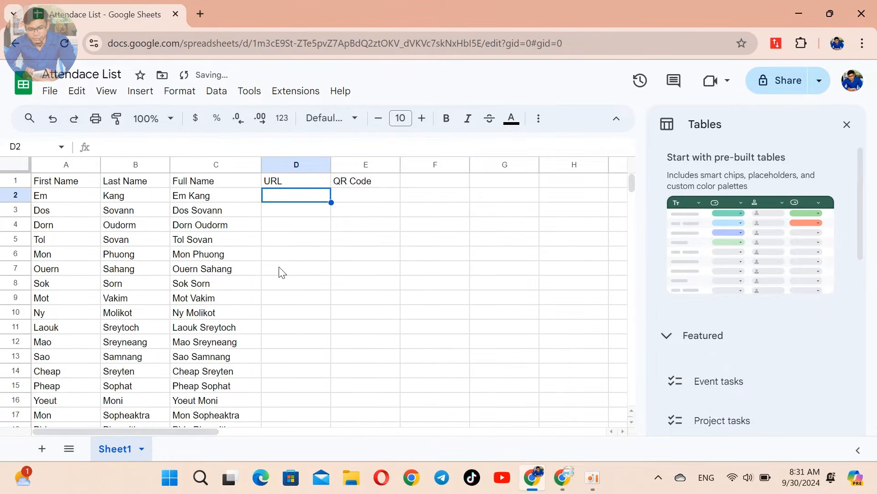
Step: Create a blank Google Form in a new Chrome tab via forms.new
{"action": "left_click", "coordinate": [200, 14]}
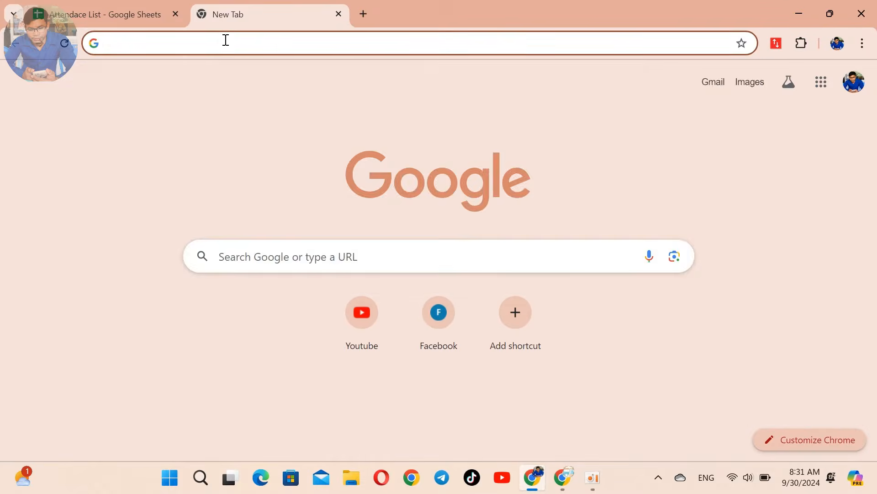
{"action": "left_click", "coordinate": [226, 40]}
{"action": "type", "text": "form"}
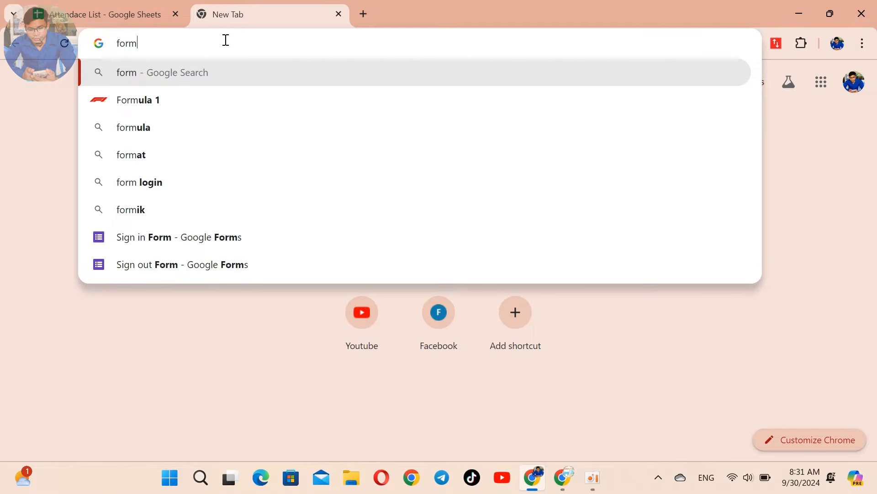
{"action": "type", "text": "s.new"}
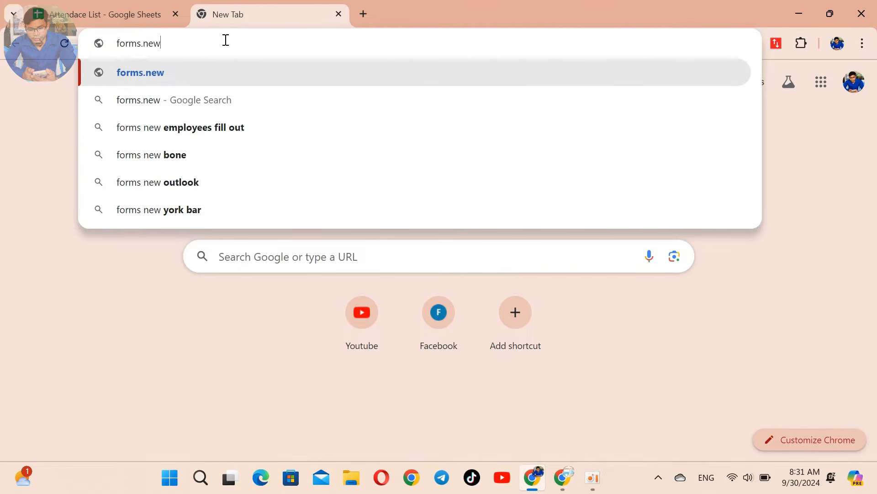
{"action": "key", "text": "Return"}
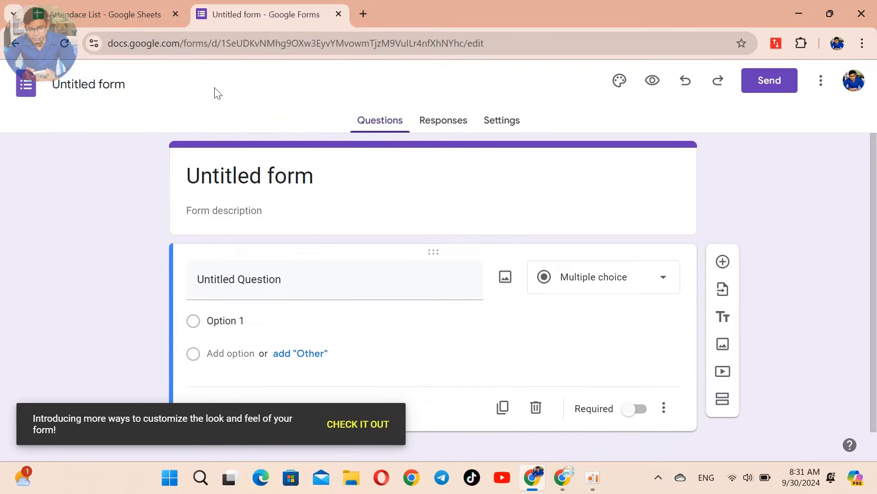
Step: Name the form 'Attendance Form' so its name and heading both read Attendance Form
{"action": "left_click", "coordinate": [97, 82]}
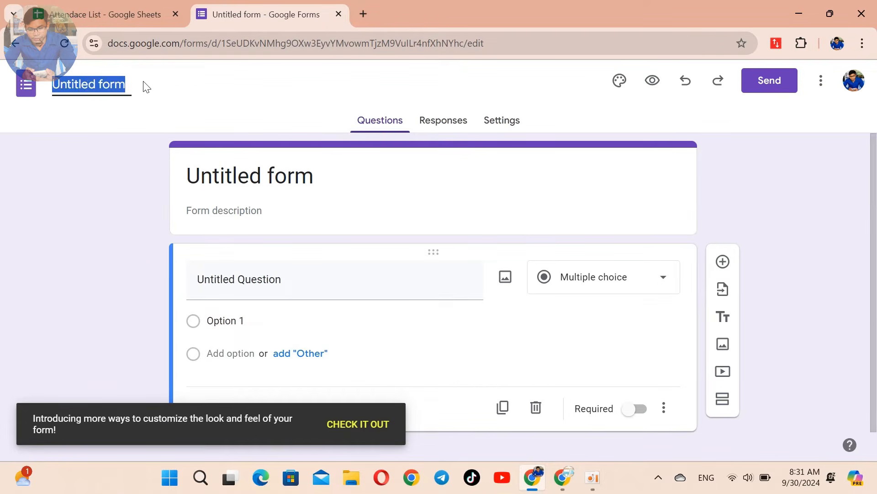
{"action": "type", "text": "Att"}
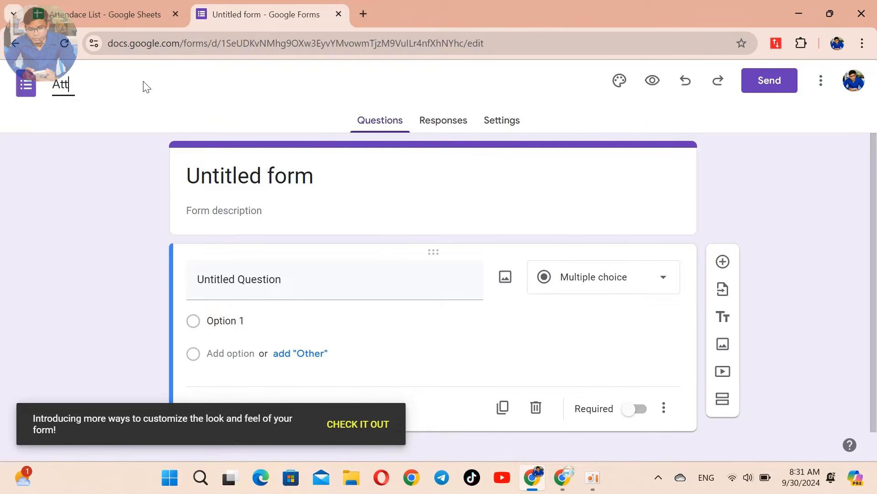
{"action": "type", "text": "endacn"}
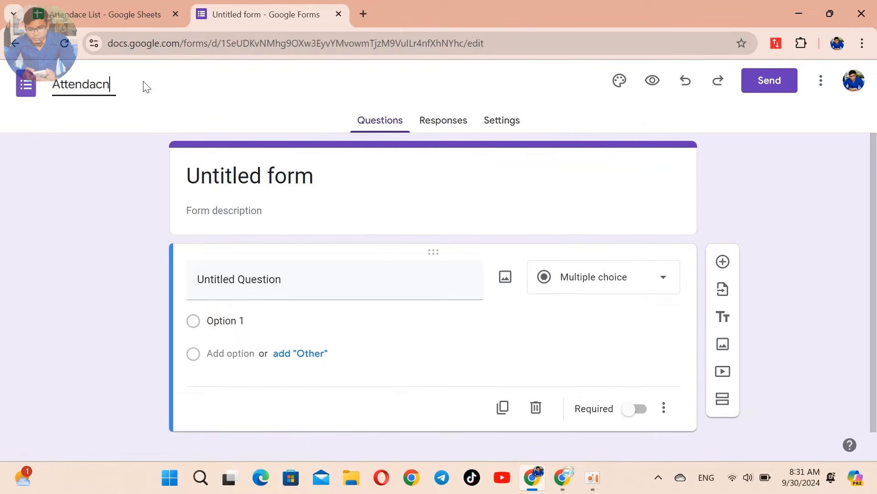
{"action": "key", "text": "BackSpace"}
{"action": "key", "text": "BackSpace"}
{"action": "key", "text": "BackSpace"}
{"action": "type", "text": "nce Form"}
{"action": "left_click", "coordinate": [352, 174]}
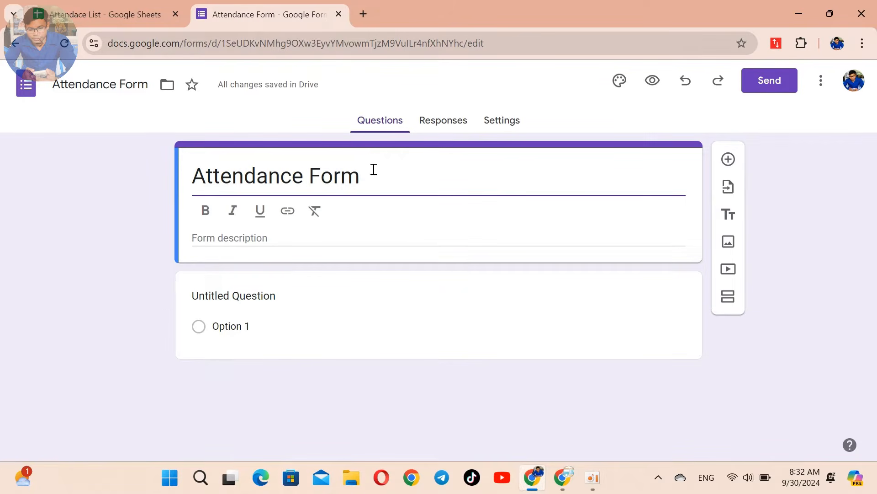
{"action": "left_click", "coordinate": [319, 311]}
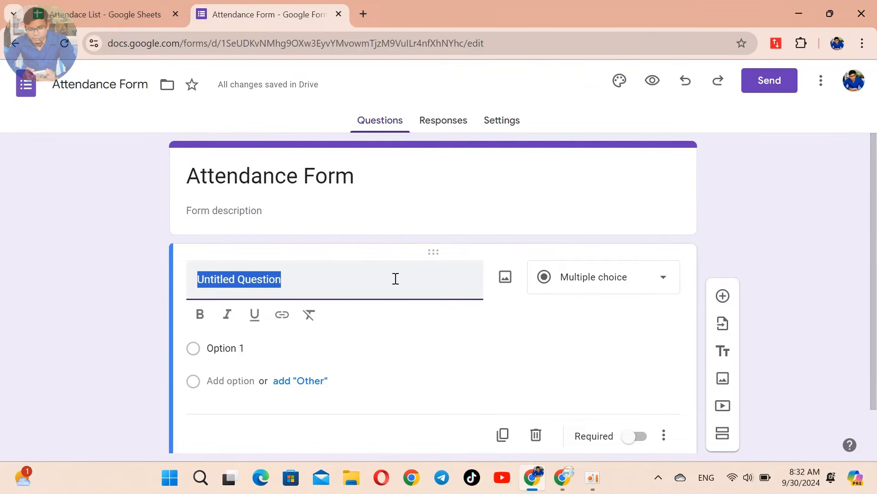
Step: Title the first question 'Name' and set it to Multiple choice
{"action": "type", "text": "Name"}
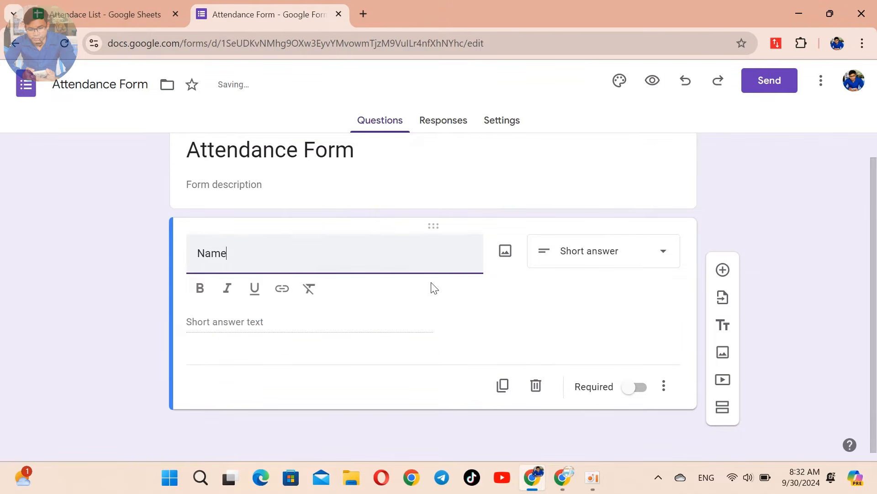
{"action": "left_click", "coordinate": [344, 329]}
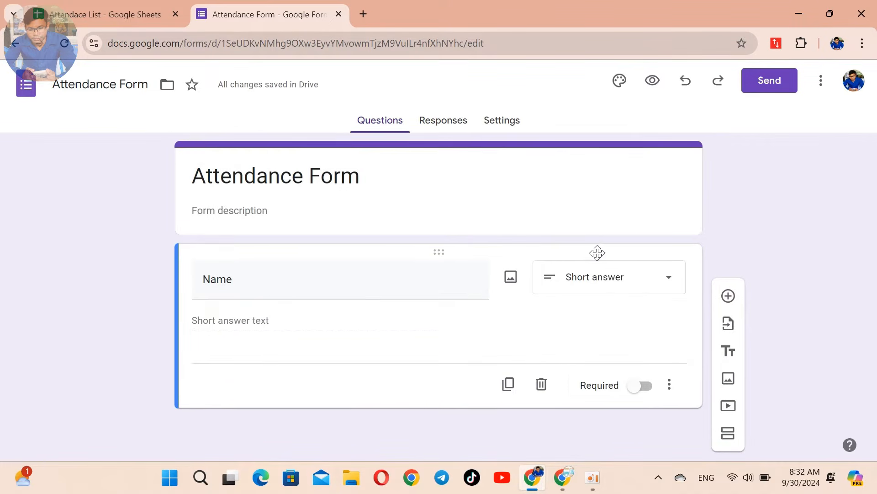
{"action": "left_click", "coordinate": [645, 287]}
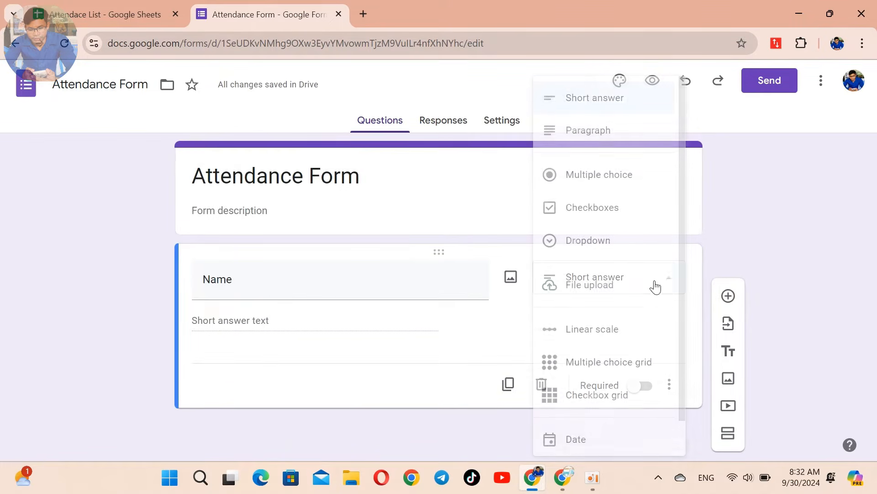
{"action": "left_click", "coordinate": [612, 179]}
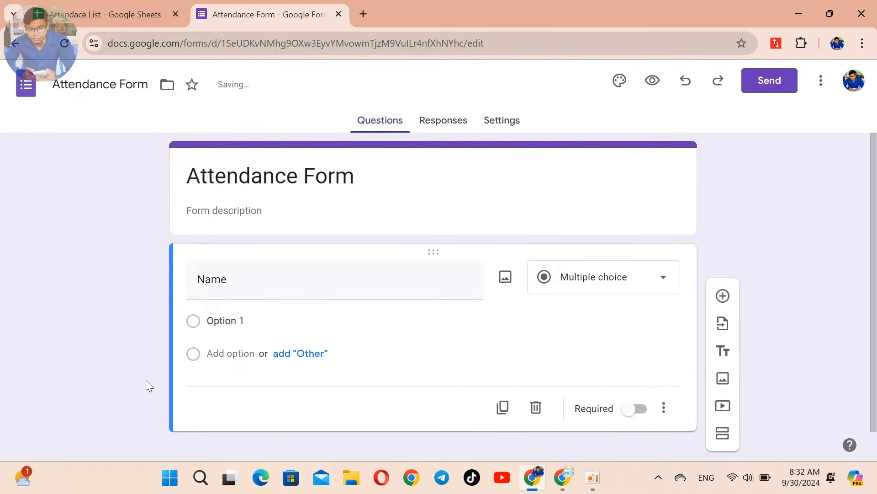
{"action": "left_click", "coordinate": [273, 327]}
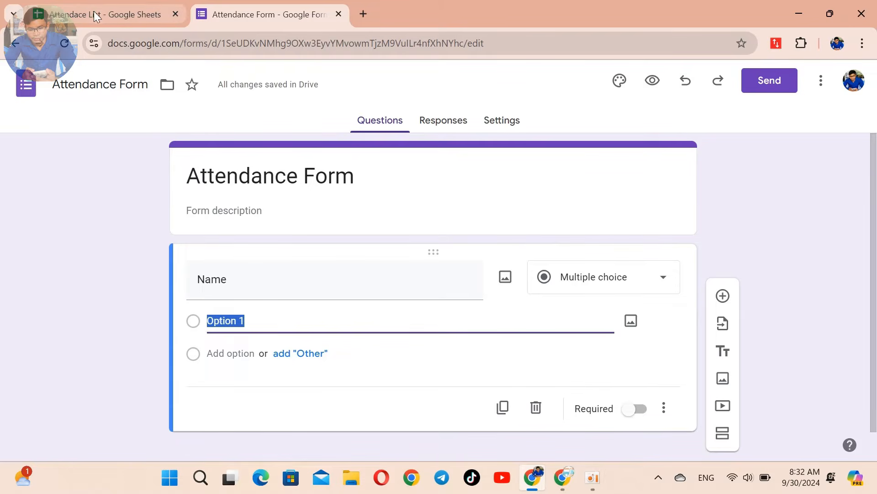
Step: Copy the full names in C2:C18 of Attendace List and return to the Attendance Form
{"action": "left_click", "coordinate": [122, 15]}
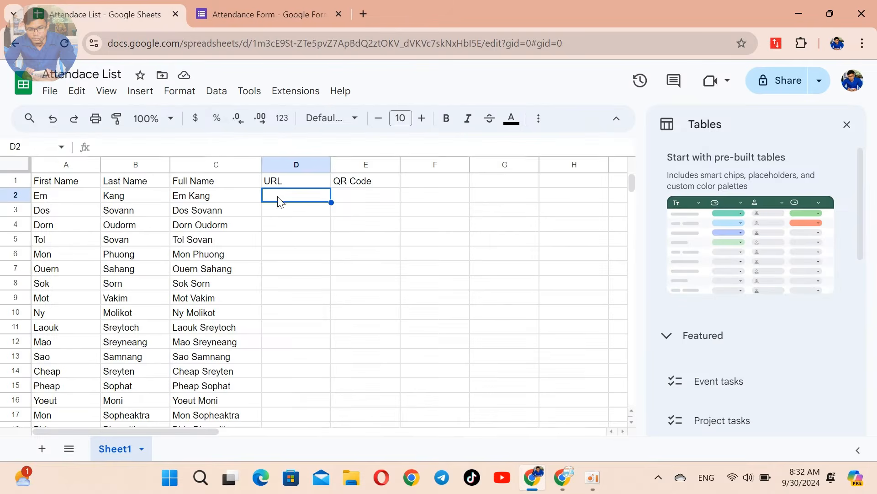
{"action": "scroll", "coordinate": [251, 291], "scroll_direction": "down", "scroll_amount": 2}
{"action": "scroll", "coordinate": [251, 291], "scroll_direction": "up", "scroll_amount": 2}
{"action": "left_click_drag", "start_coordinate": [226, 199], "coordinate": [236, 365]}
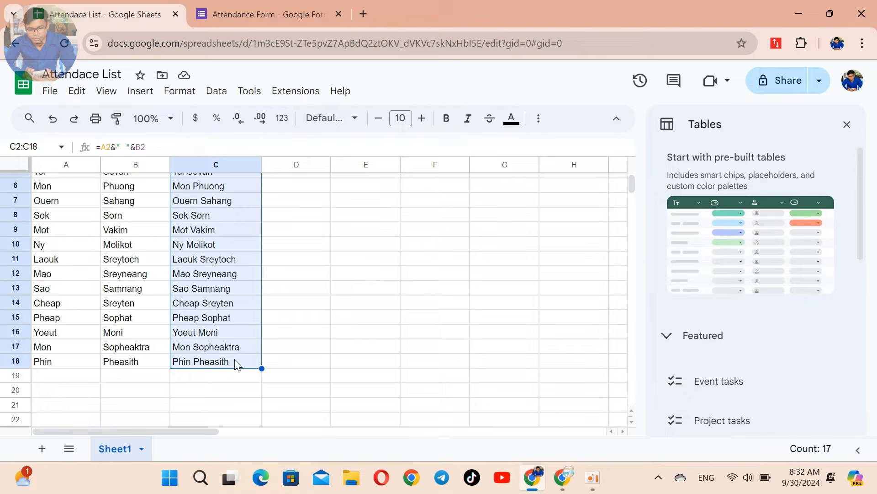
{"action": "right_click", "coordinate": [234, 243]}
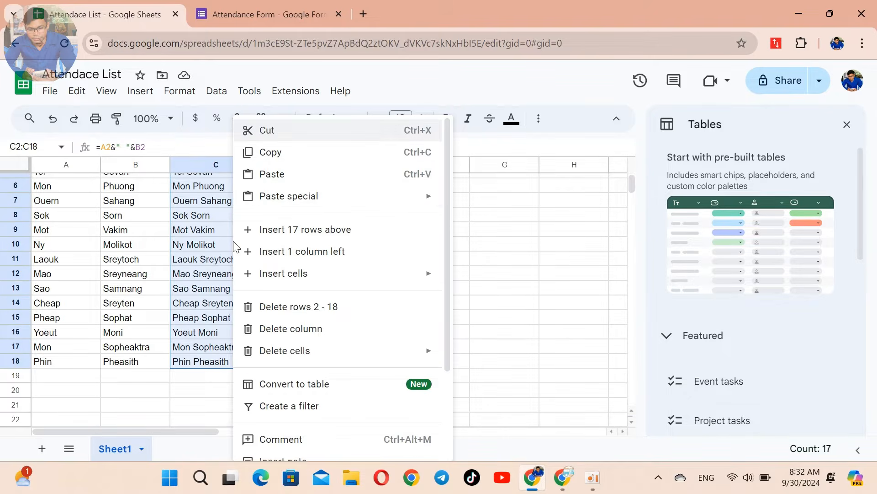
{"action": "left_click", "coordinate": [279, 154]}
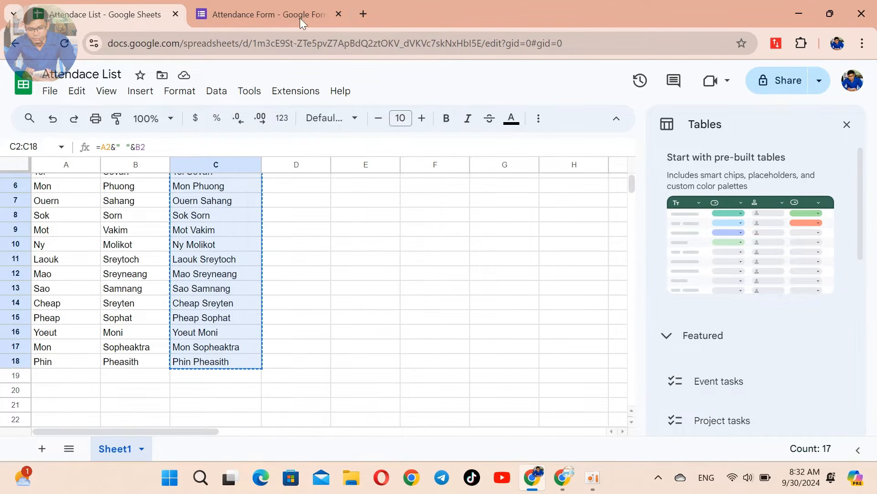
{"action": "left_click", "coordinate": [279, 8]}
{"action": "left_click", "coordinate": [262, 321]}
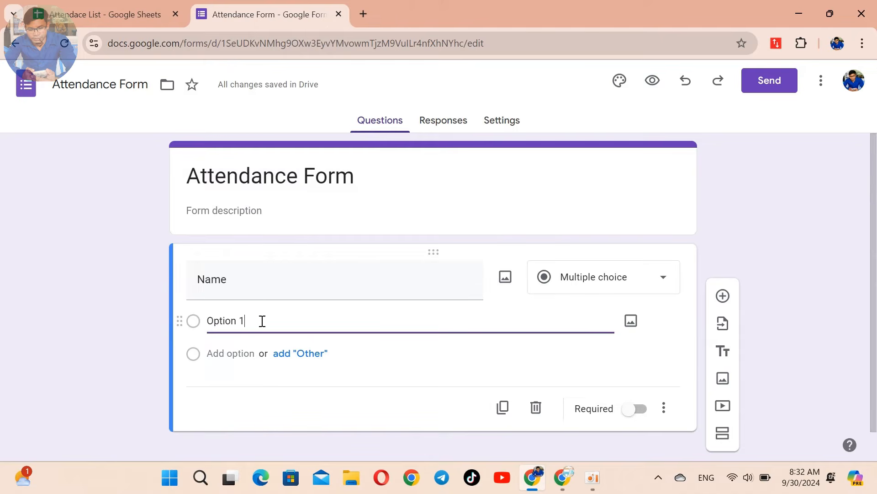
Step: Replace Option 1 with the pasted student full names as the Name question's choices
{"action": "left_click_drag", "start_coordinate": [262, 321], "coordinate": [207, 321]}
{"action": "right_click", "coordinate": [228, 320]}
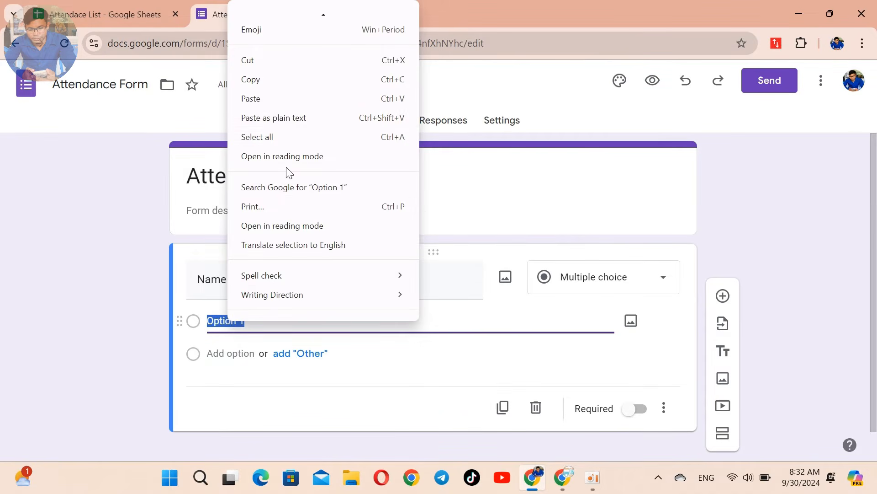
{"action": "left_click", "coordinate": [281, 101]}
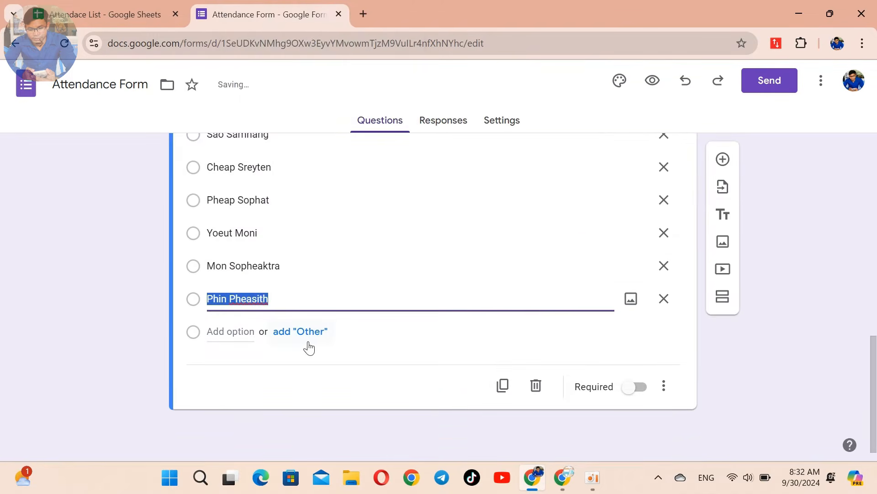
{"action": "left_click", "coordinate": [395, 344]}
Step: Review the pasted name options and open the form's More options menu
{"action": "scroll", "coordinate": [339, 283], "scroll_direction": "up", "scroll_amount": 5}
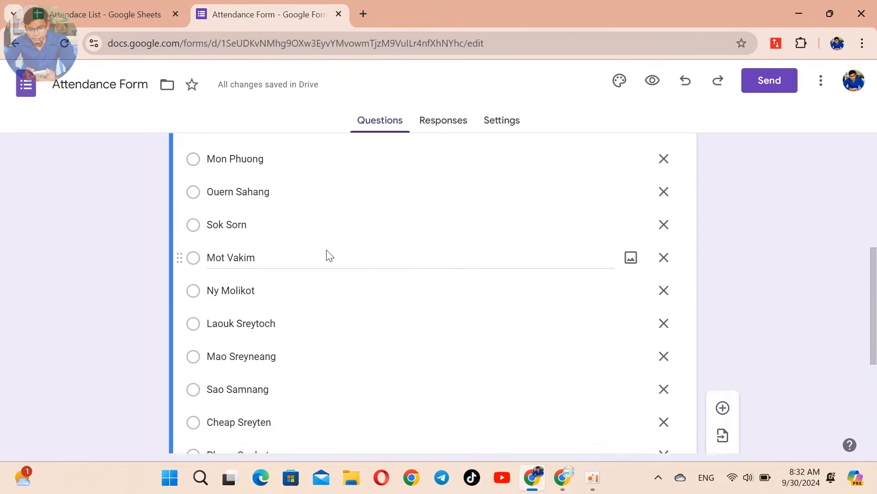
{"action": "scroll", "coordinate": [328, 255], "scroll_direction": "up", "scroll_amount": 5}
{"action": "scroll", "coordinate": [331, 290], "scroll_direction": "down", "scroll_amount": 2}
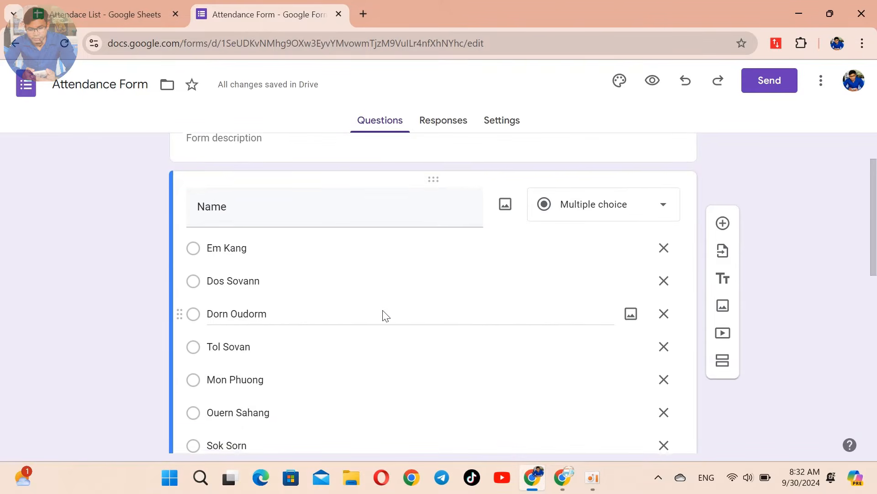
{"action": "scroll", "coordinate": [386, 316], "scroll_direction": "down", "scroll_amount": 10}
{"action": "scroll", "coordinate": [386, 315], "scroll_direction": "up", "scroll_amount": 2}
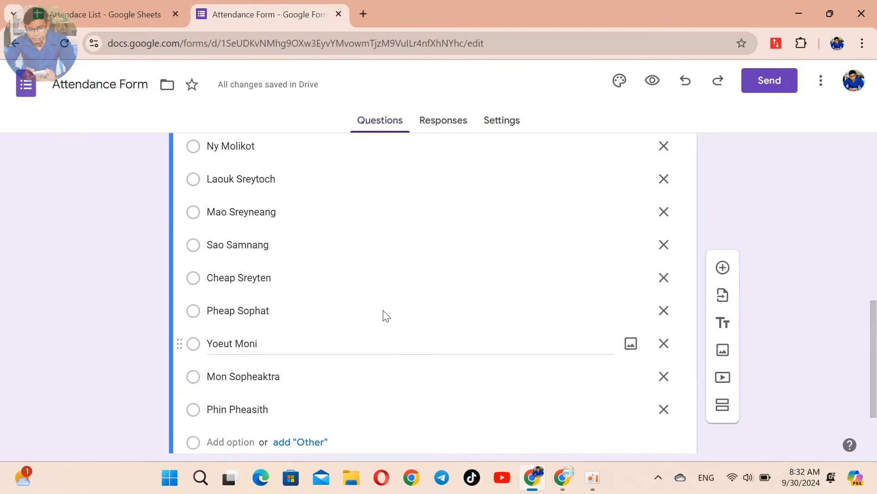
{"action": "scroll", "coordinate": [385, 315], "scroll_direction": "up", "scroll_amount": 5}
{"action": "scroll", "coordinate": [385, 315], "scroll_direction": "up", "scroll_amount": 5}
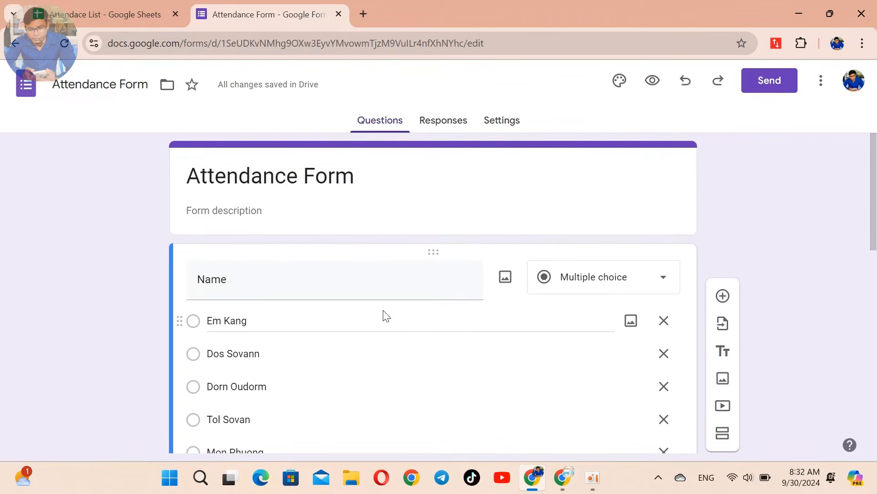
{"action": "scroll", "coordinate": [451, 347], "scroll_direction": "down", "scroll_amount": 4}
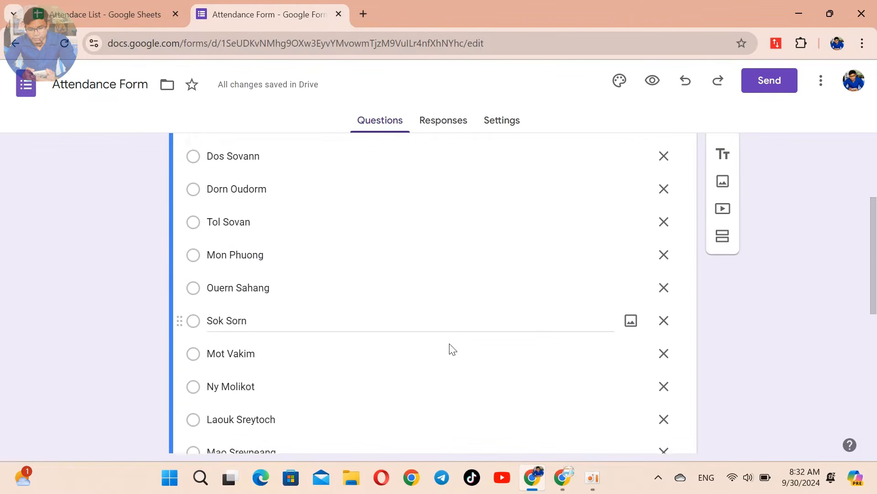
{"action": "scroll", "coordinate": [451, 349], "scroll_direction": "down", "scroll_amount": 7}
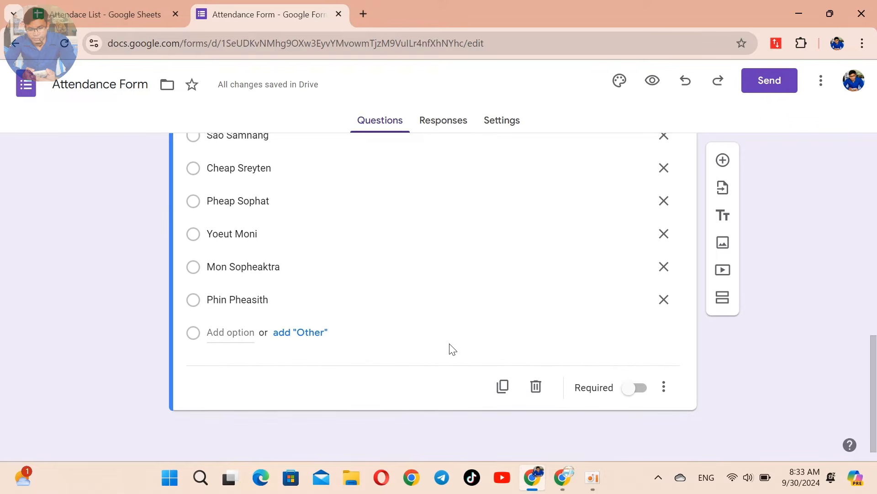
{"action": "scroll", "coordinate": [453, 348], "scroll_direction": "up", "scroll_amount": 12}
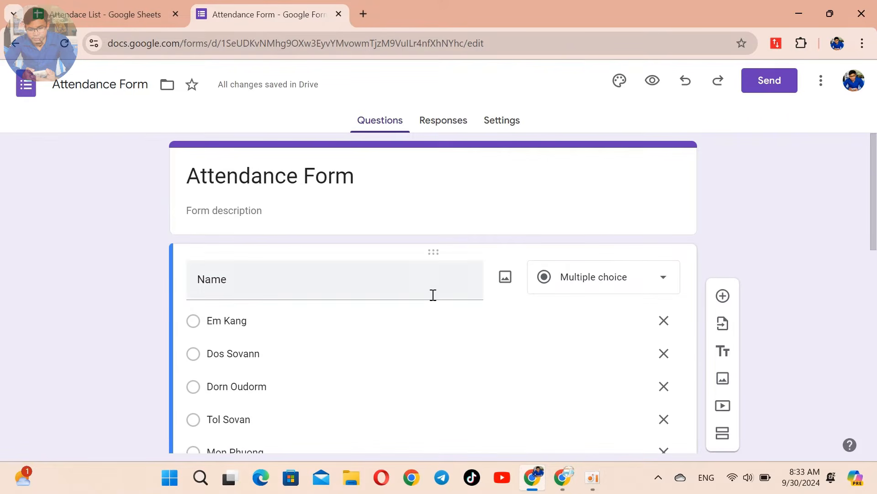
{"action": "left_click", "coordinate": [822, 85]}
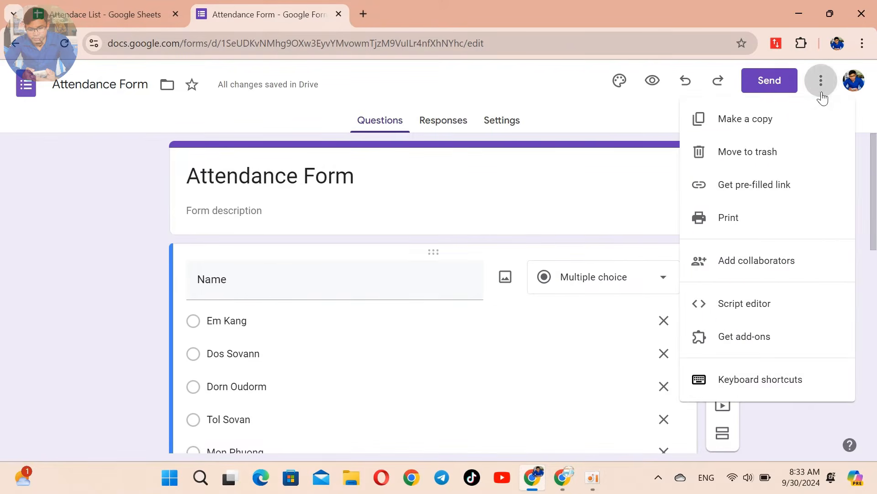
{"action": "left_click", "coordinate": [770, 187]}
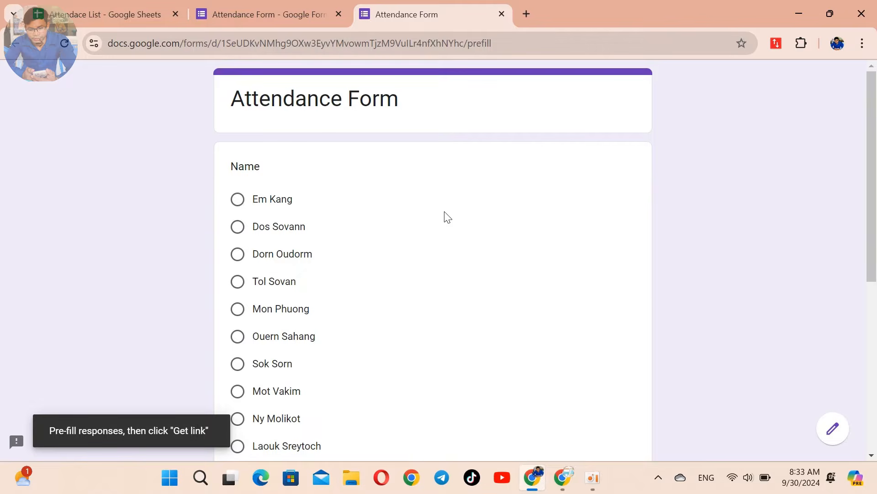
{"action": "scroll", "coordinate": [386, 251], "scroll_direction": "down", "scroll_amount": 7}
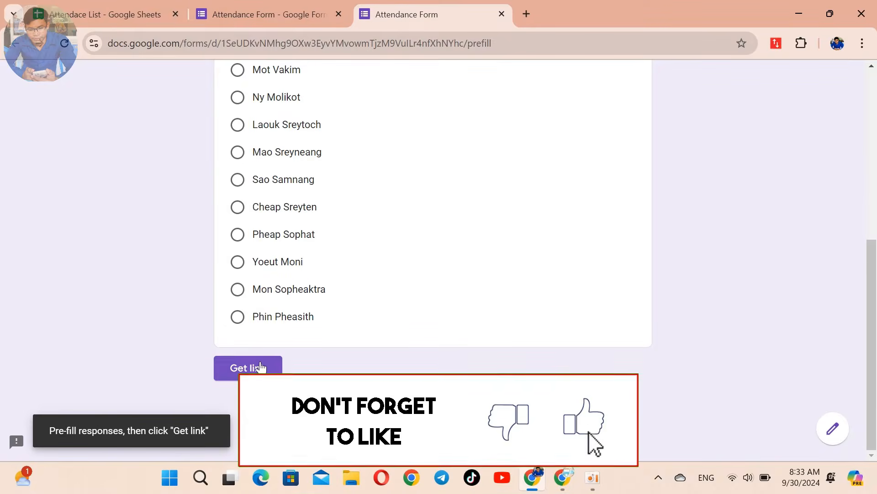
{"action": "scroll", "coordinate": [398, 293], "scroll_direction": "up", "scroll_amount": 6}
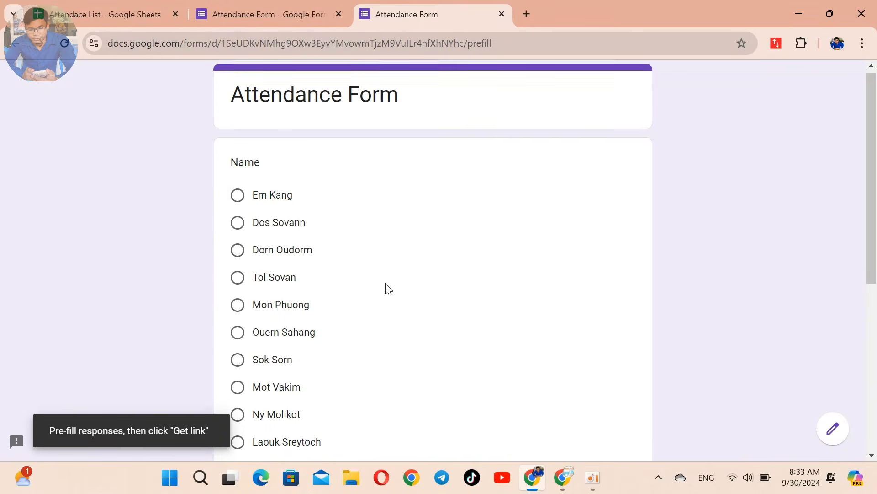
{"action": "left_click", "coordinate": [239, 199]}
{"action": "scroll", "coordinate": [411, 294], "scroll_direction": "down", "scroll_amount": 2}
{"action": "scroll", "coordinate": [410, 297], "scroll_direction": "down", "scroll_amount": 5}
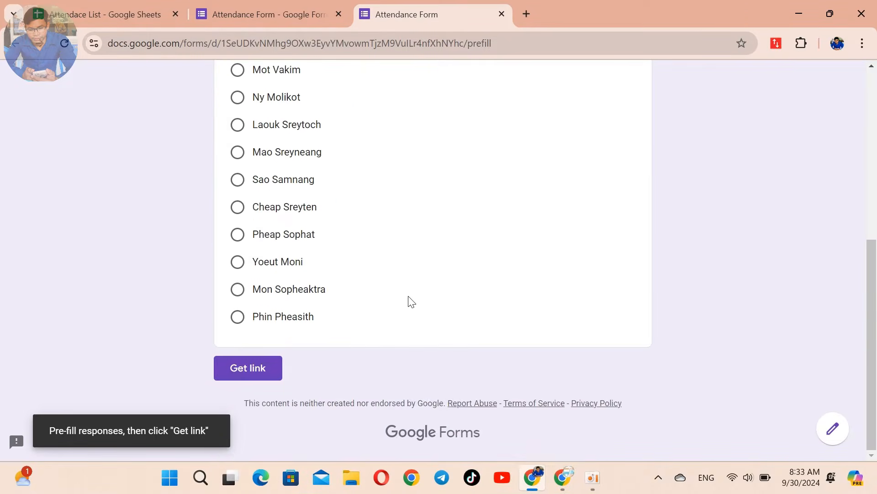
{"action": "left_click", "coordinate": [242, 370]}
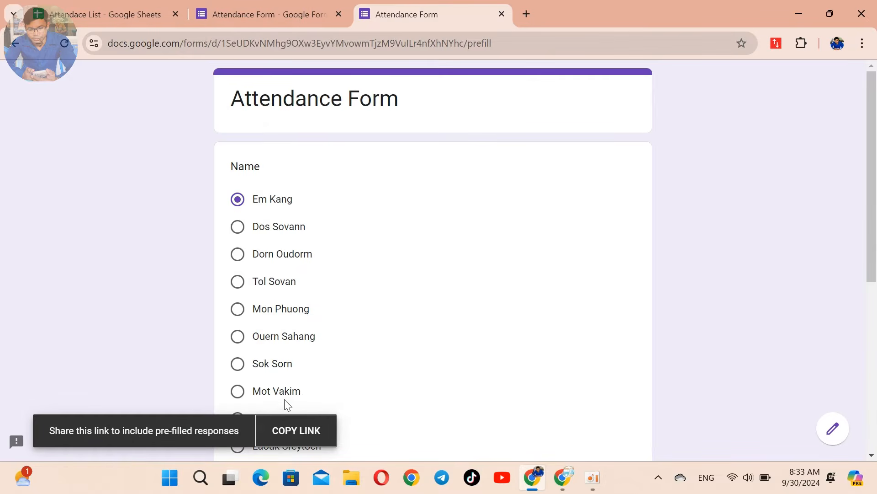
{"action": "left_click", "coordinate": [299, 433]}
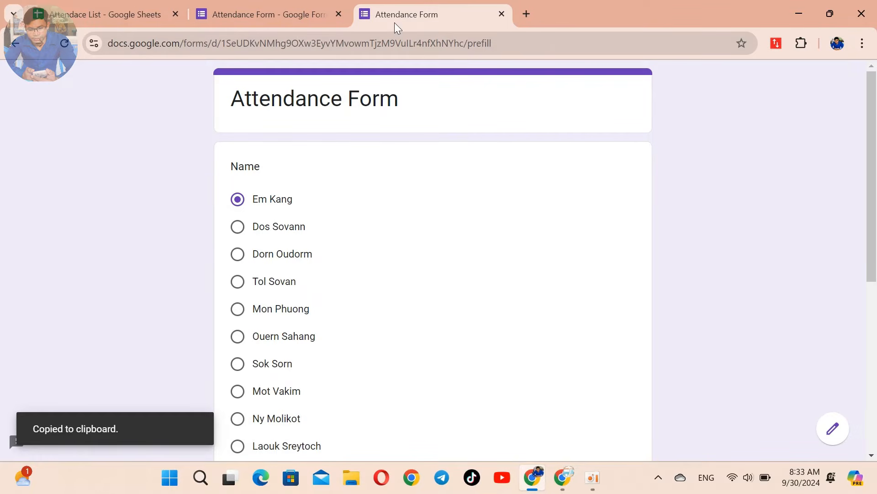
{"action": "left_click", "coordinate": [99, 15]}
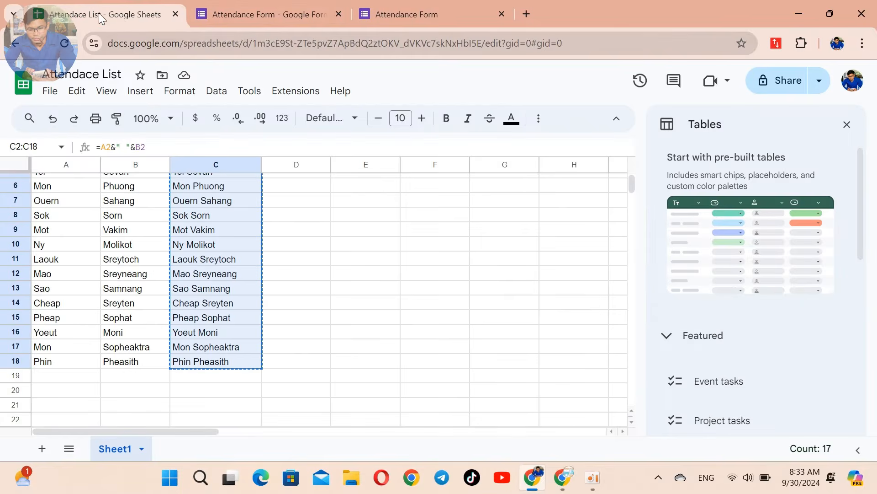
Step: Paste the copied pre-filled form link into cell D2 under URL
{"action": "scroll", "coordinate": [402, 306], "scroll_direction": "up", "scroll_amount": 2}
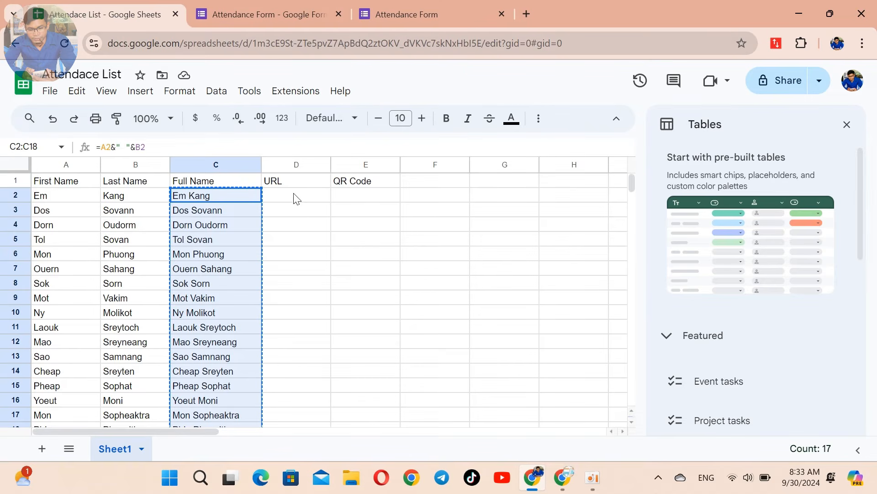
{"action": "left_click", "coordinate": [309, 198]}
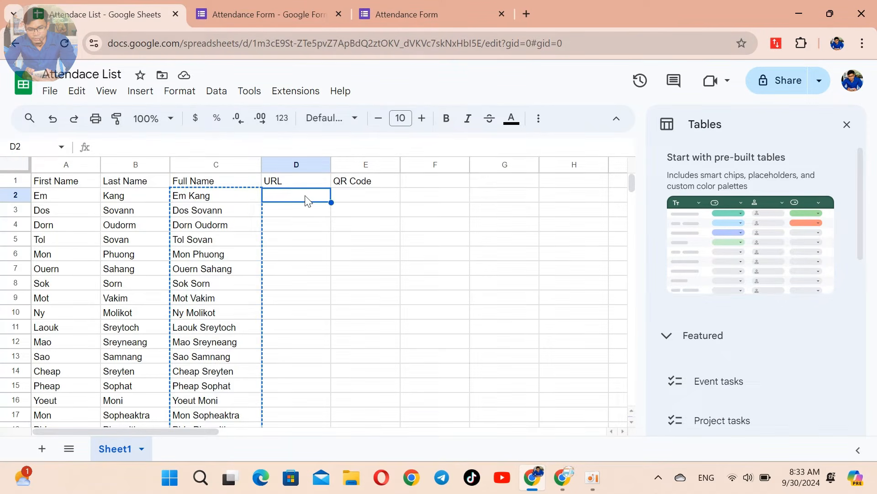
{"action": "right_click", "coordinate": [305, 201]}
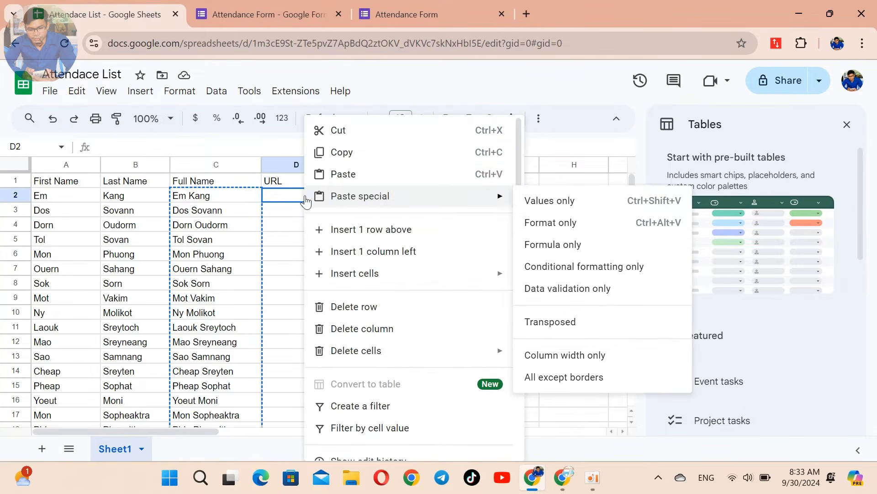
{"action": "left_click", "coordinate": [357, 176]}
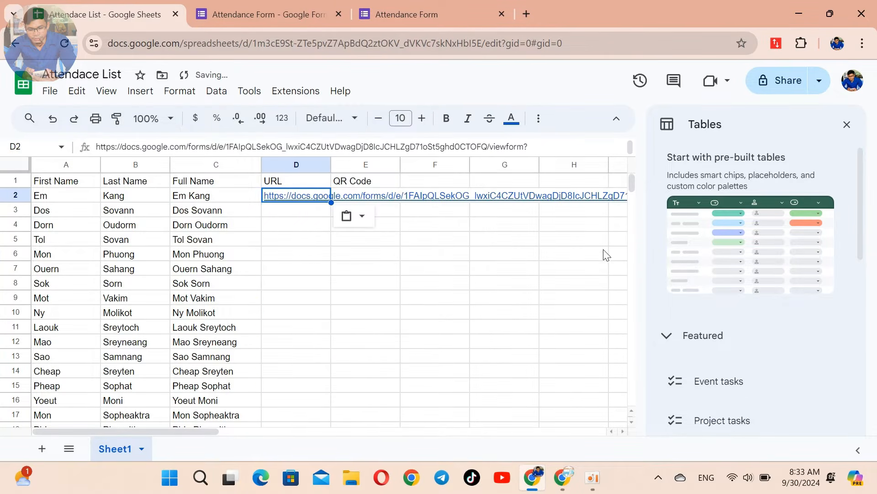
Step: Replace viewform with formResponse in D2's link
{"action": "mouse_move", "coordinate": [309, 199]}
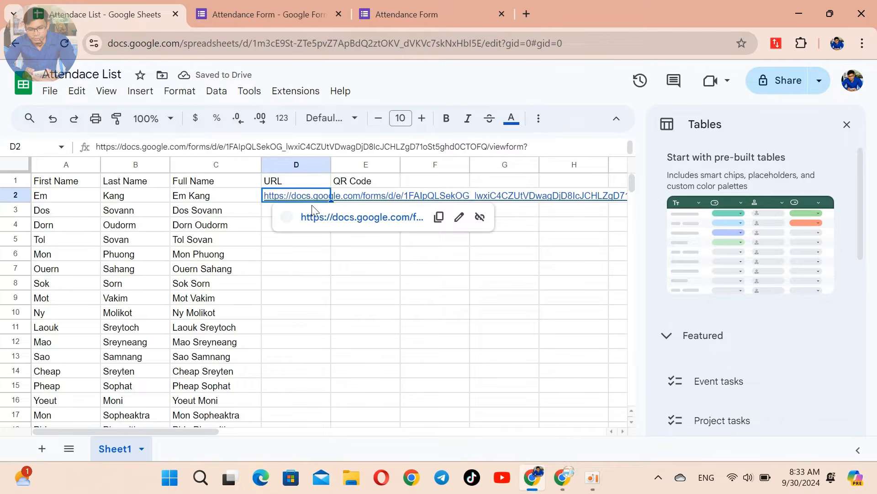
{"action": "left_click", "coordinate": [556, 148]}
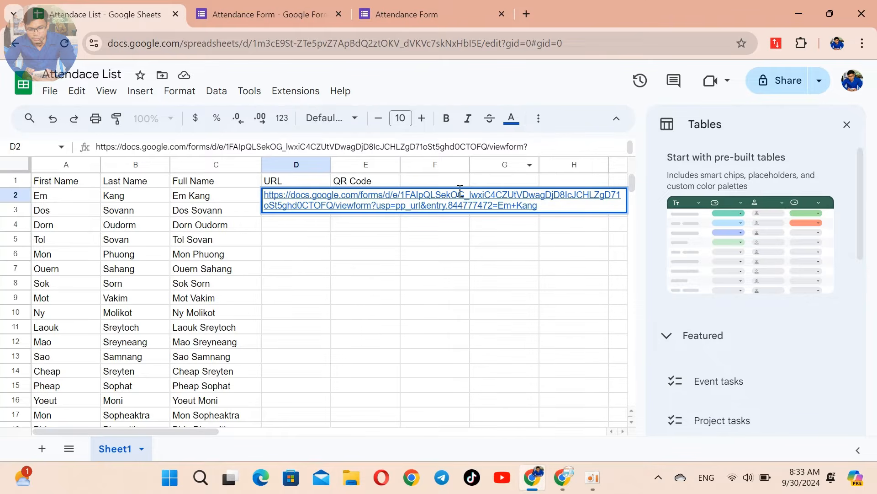
{"action": "left_click", "coordinate": [481, 206]}
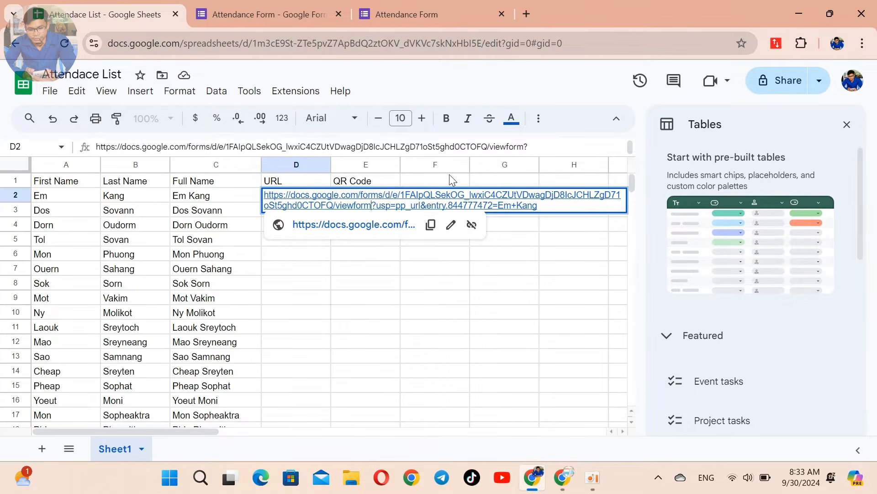
{"action": "left_click", "coordinate": [524, 146]}
{"action": "key", "text": "BackSpace"}
{"action": "key", "text": "BackSpace"}
{"action": "key", "text": "BackSpace"}
{"action": "key", "text": "BackSpace"}
{"action": "key", "text": "BackSpace"}
{"action": "key", "text": "BackSpace"}
{"action": "key", "text": "BackSpace"}
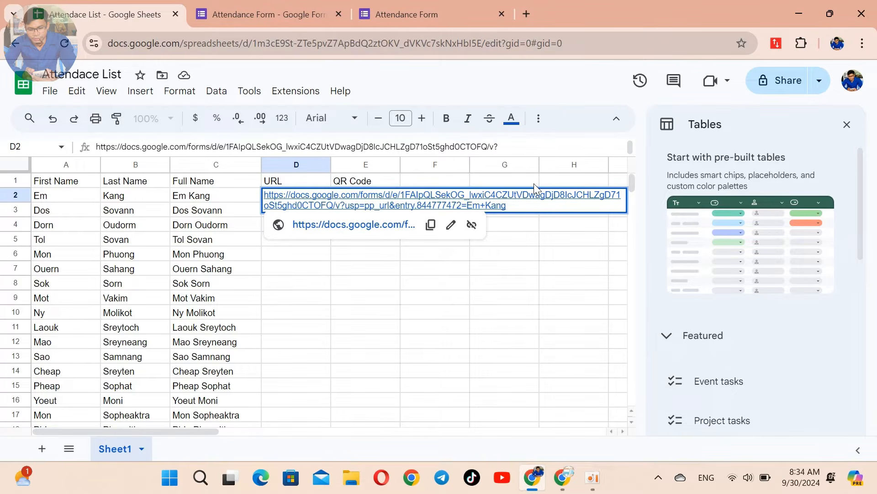
{"action": "key", "text": "BackSpace"}
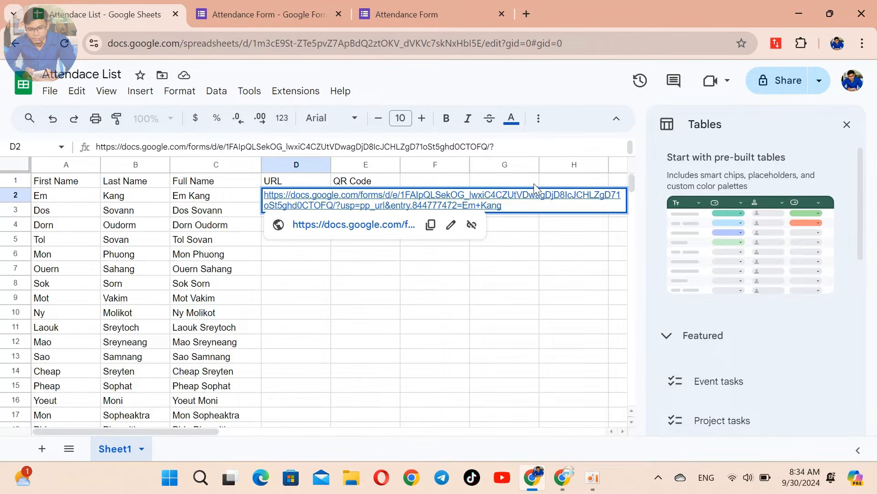
{"action": "type", "text": "form"}
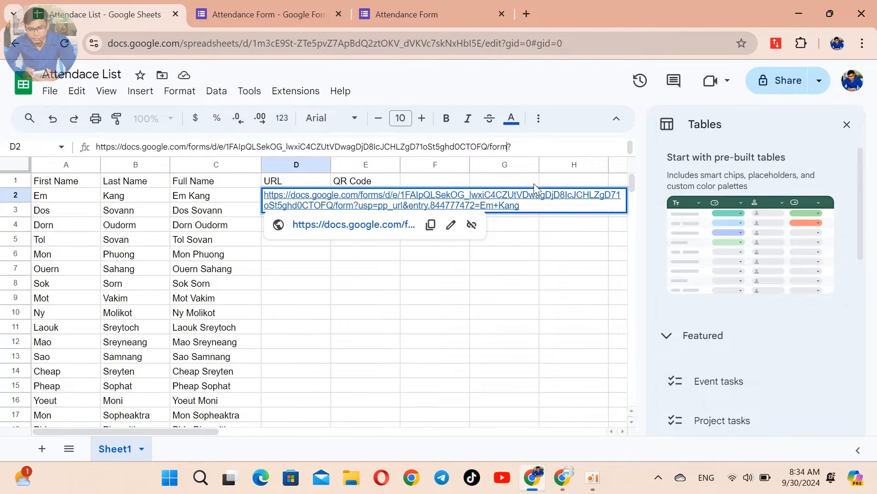
{"action": "type", "text": "Respon"}
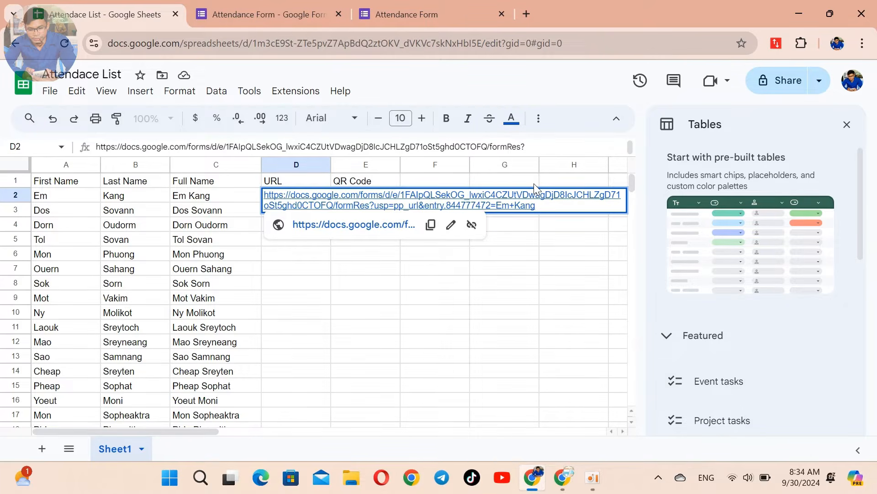
{"action": "type", "text": "se"}
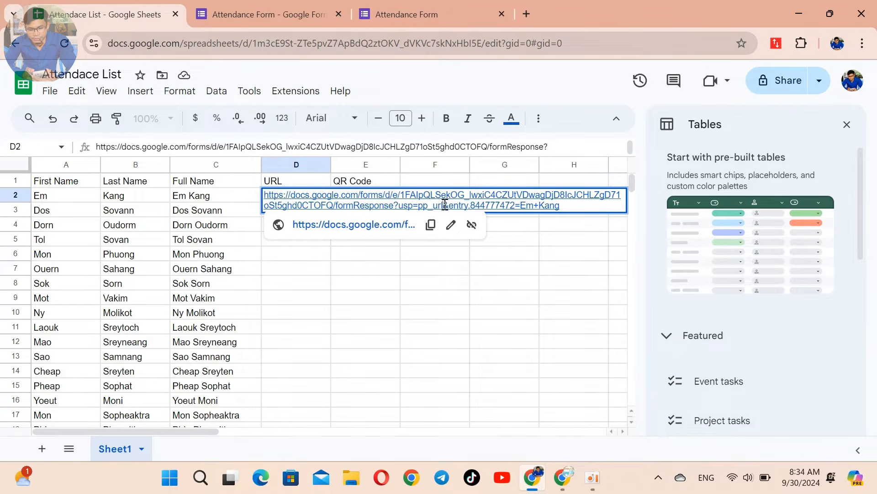
{"action": "left_click_drag", "start_coordinate": [445, 205], "coordinate": [401, 206]}
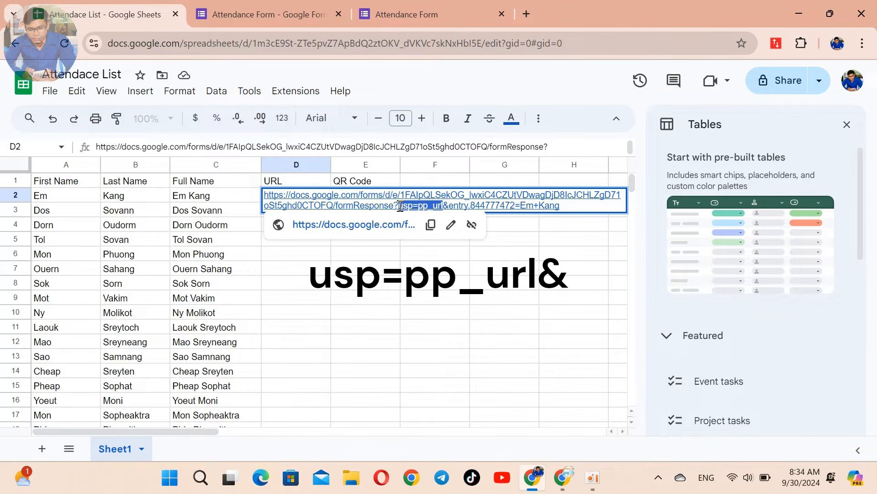
{"action": "key", "text": "BackSpace"}
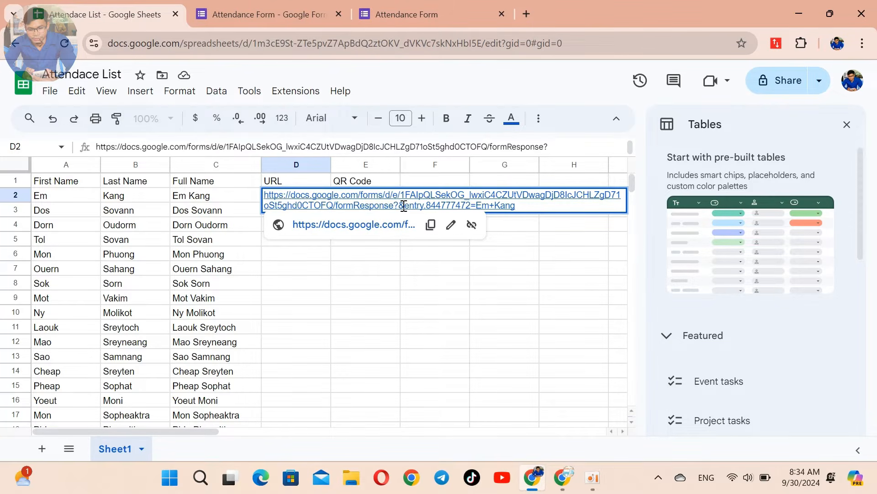
{"action": "key", "text": "Delete"}
{"action": "left_click", "coordinate": [520, 205]}
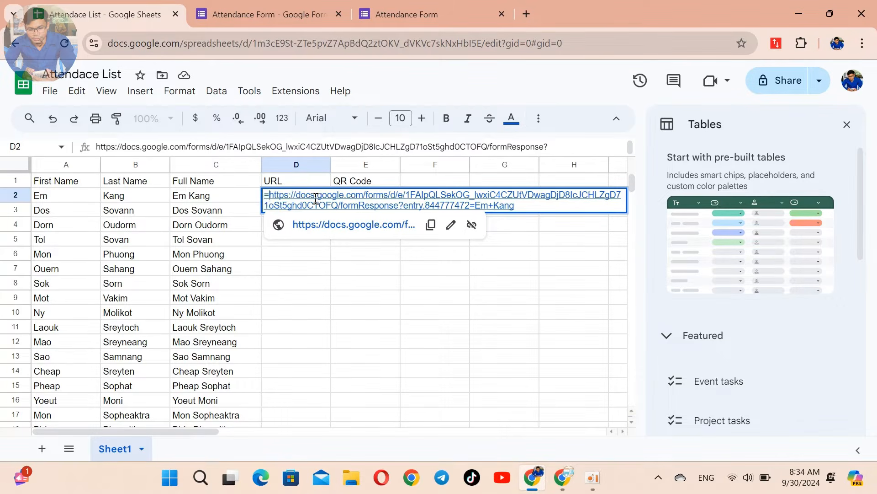
Step: Turn D2's link into a quoted formula, replacing the hard-coded first name with &A2
{"action": "double_click", "coordinate": [316, 200]}
{"action": "key", "text": "Home"}
{"action": "type", "text": "=\""}
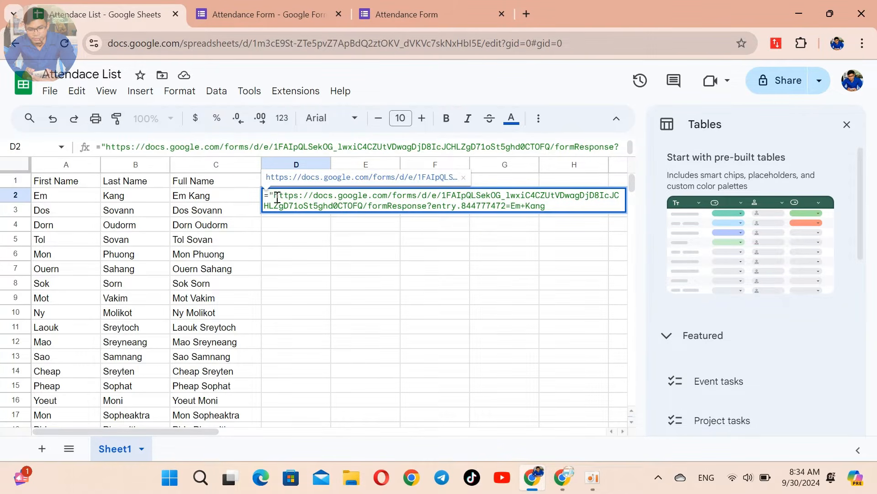
{"action": "left_click", "coordinate": [552, 206]}
{"action": "left_click", "coordinate": [510, 206]}
{"action": "type", "text": "\""}
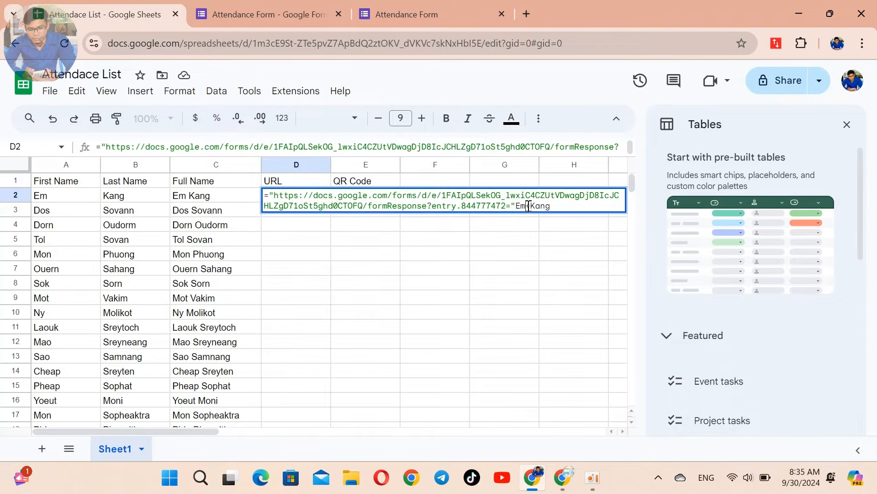
{"action": "key", "text": "BackSpace"}
{"action": "key", "text": "BackSpace"}
{"action": "type", "text": "&"}
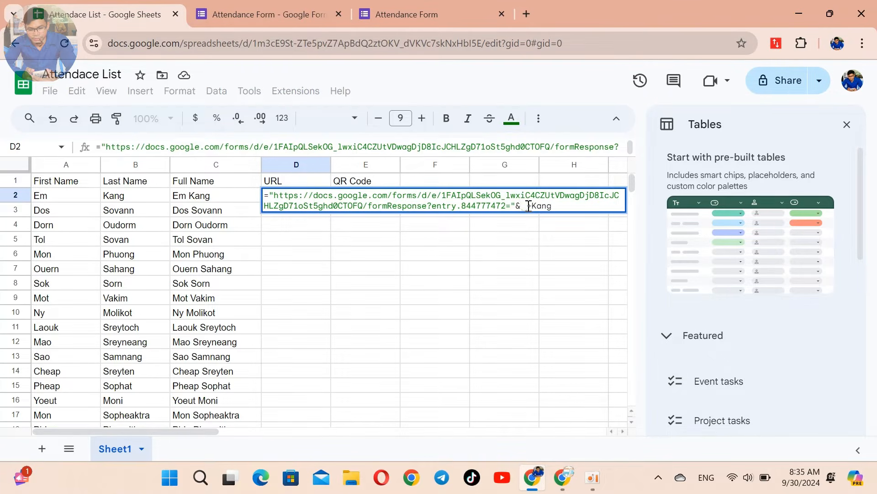
{"action": "key", "text": "BackSpace"}
{"action": "type", "text": "A"}
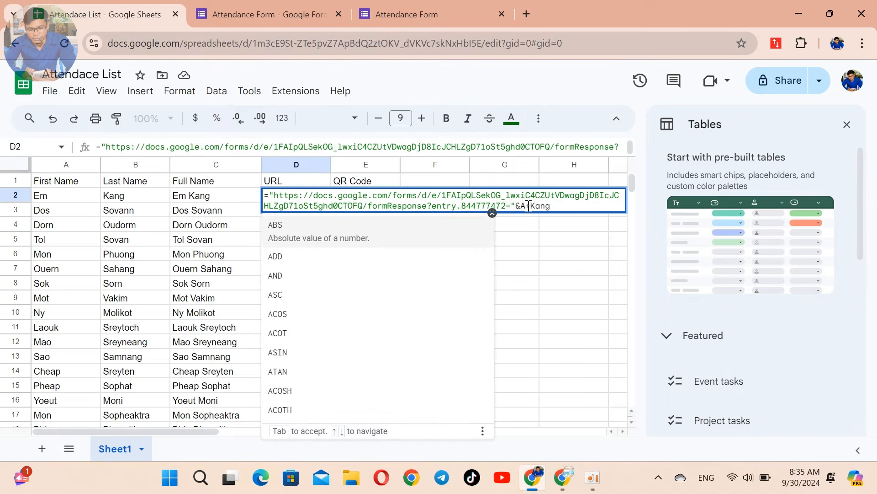
{"action": "type", "text": "2"}
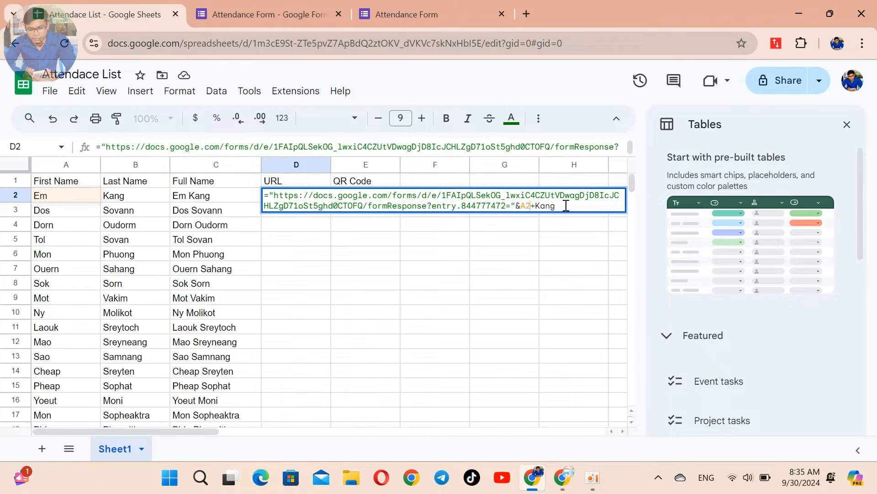
Step: Add a "+" separator and B2 in place of the last name, committing the formula
{"action": "left_click", "coordinate": [533, 204]}
{"action": "type", "text": "&"}
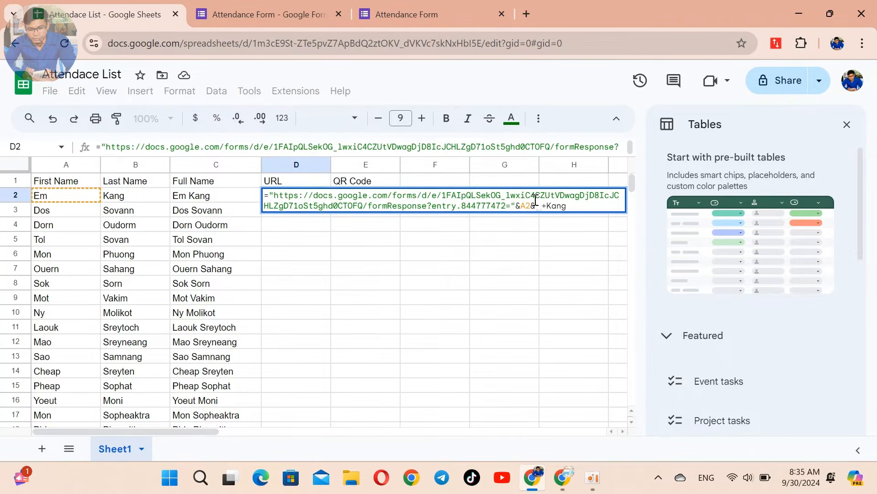
{"action": "key", "text": "BackSpace"}
{"action": "type", "text": "\""}
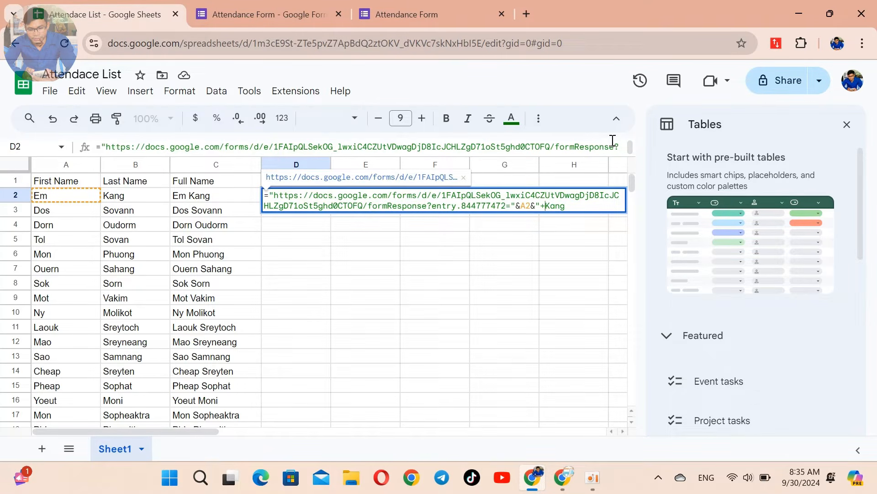
{"action": "type", "text": "\""}
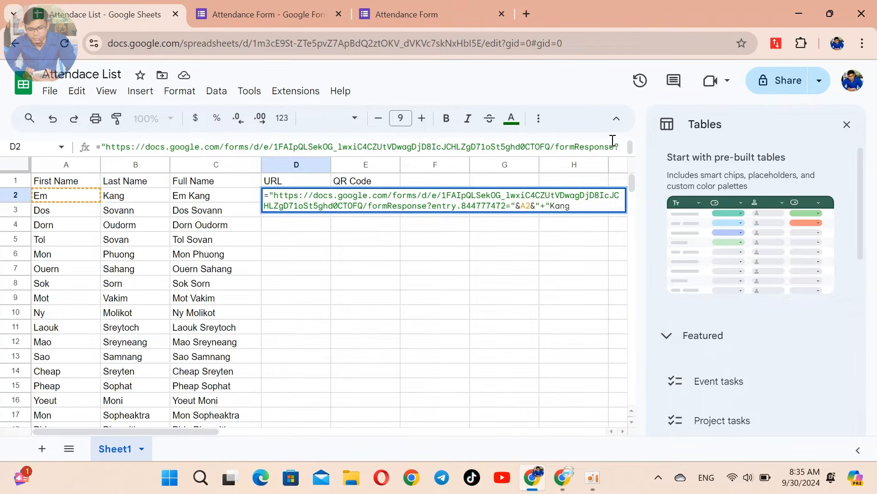
{"action": "type", "text": "&"}
{"action": "left_click", "coordinate": [595, 205]}
{"action": "key", "text": "BackSpace"}
{"action": "key", "text": "BackSpace"}
{"action": "key", "text": "BackSpace"}
{"action": "key", "text": "BackSpace"}
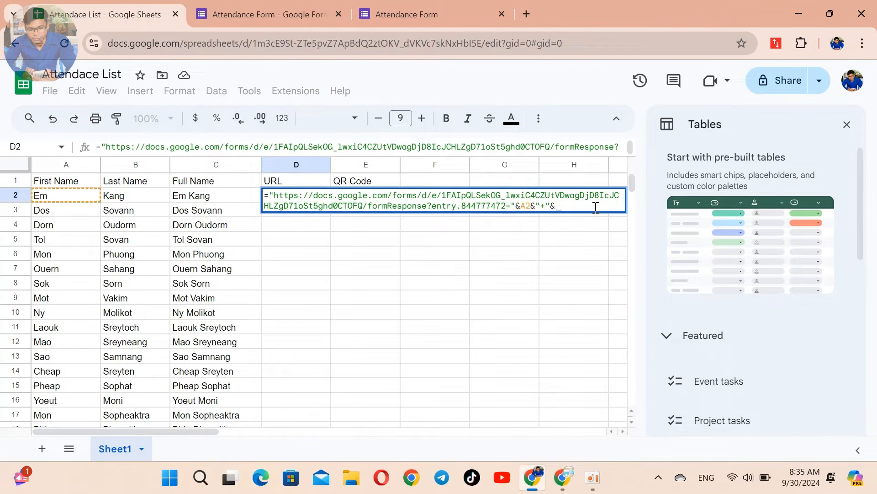
{"action": "type", "text": "B"}
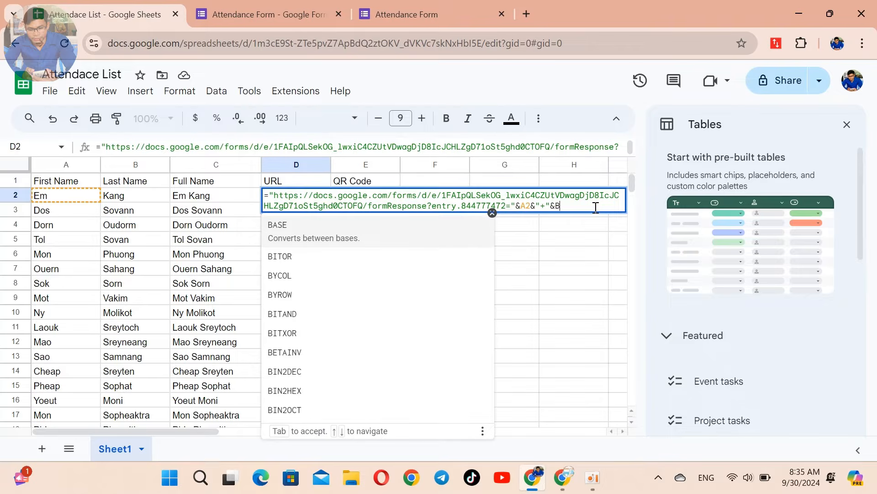
{"action": "type", "text": "2"}
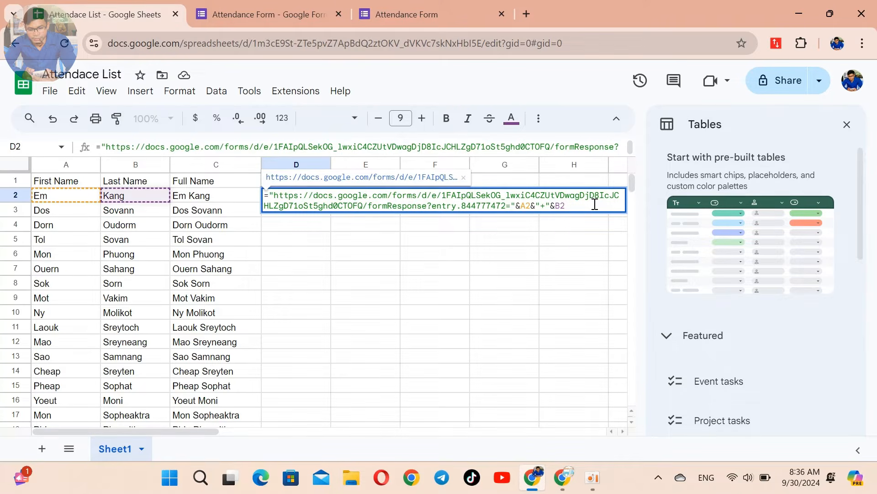
{"action": "key", "text": "Return"}
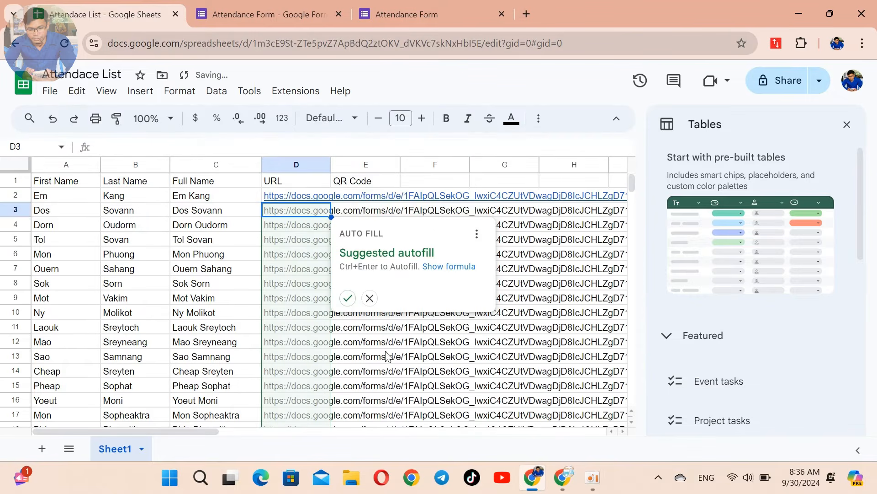
Step: Accept the suggested autofill so rows 2–18 of column D get personalised links
{"action": "left_click", "coordinate": [347, 297]}
{"action": "scroll", "coordinate": [525, 274], "scroll_direction": "down", "scroll_amount": 3}
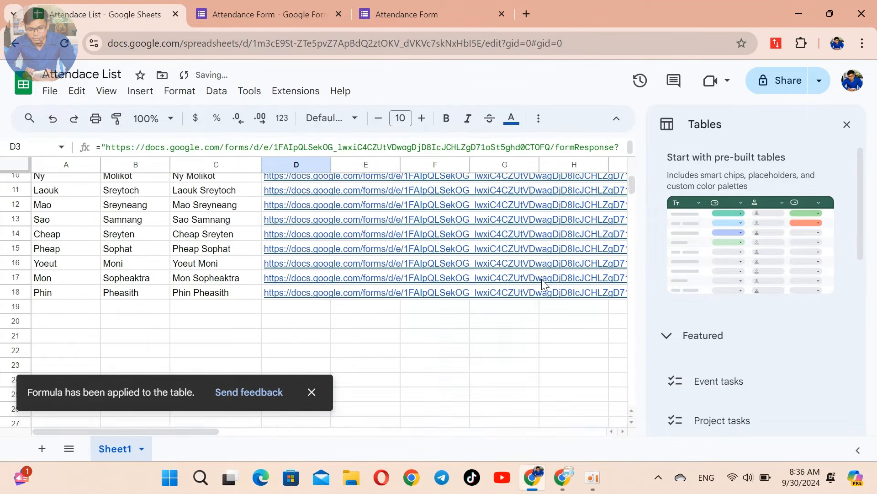
{"action": "scroll", "coordinate": [573, 404], "scroll_direction": "up", "scroll_amount": 3}
{"action": "left_click", "coordinate": [296, 195]}
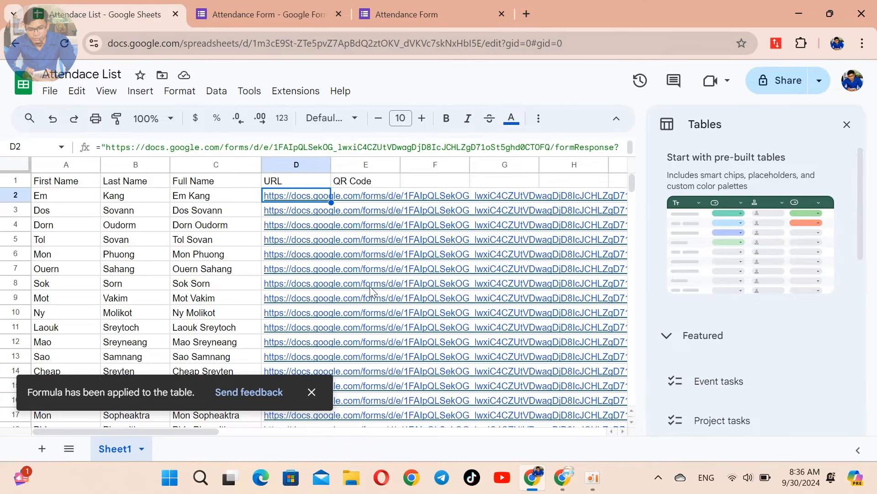
{"action": "mouse_move", "coordinate": [371, 290]}
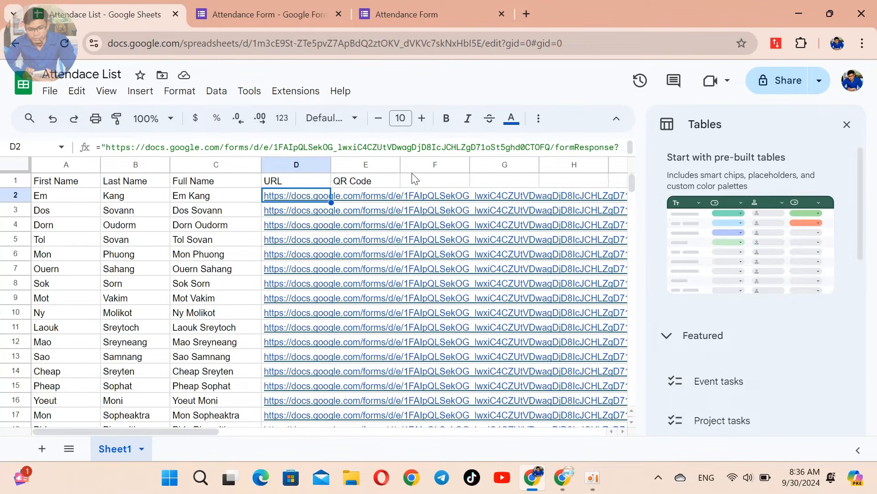
Step: In a new tab, search Google for 'qr api google'
{"action": "left_click", "coordinate": [527, 11]}
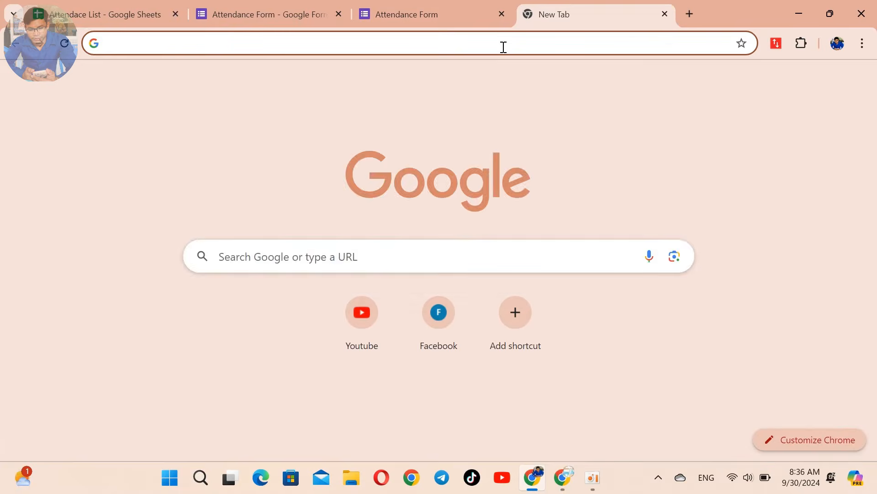
{"action": "left_click", "coordinate": [503, 47]}
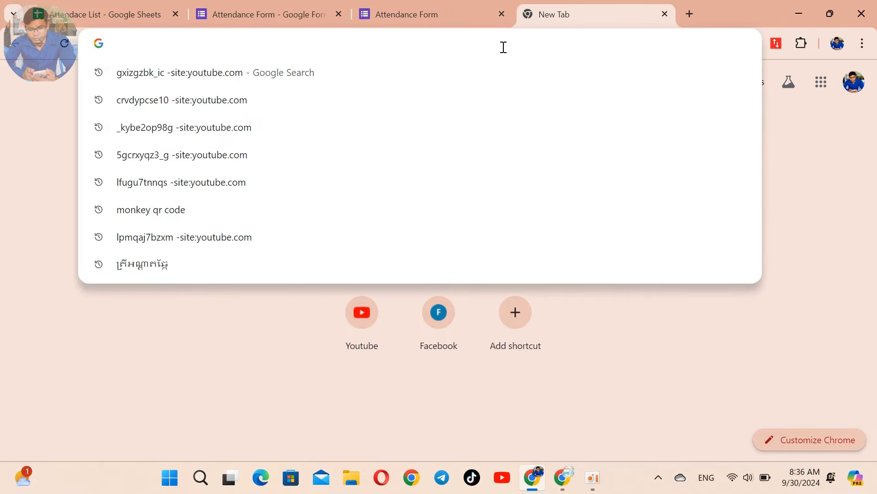
{"action": "type", "text": "google"}
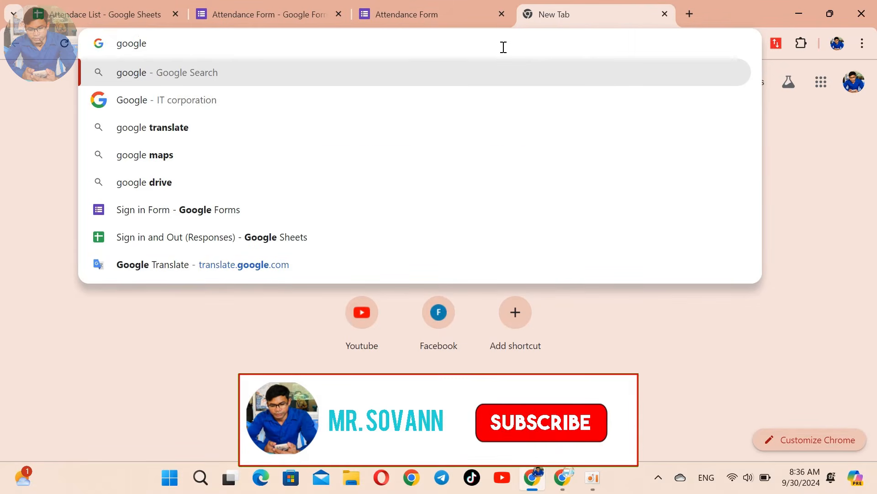
{"action": "type", "text": ".com"}
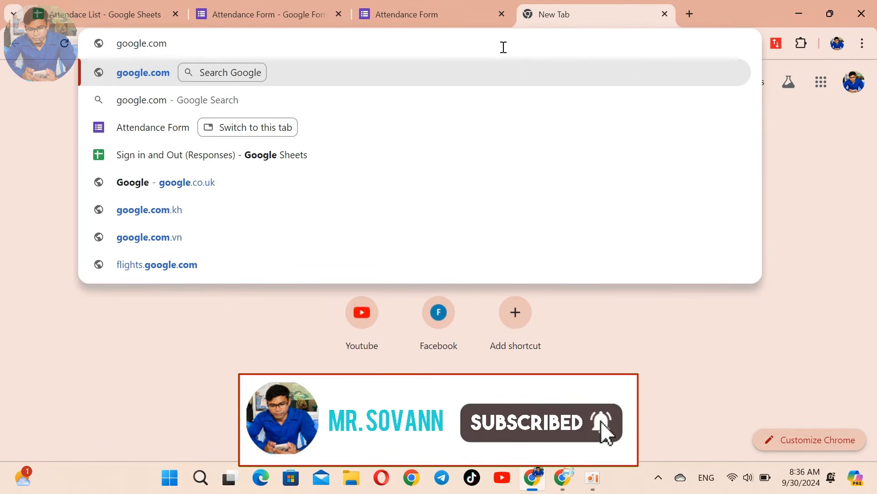
{"action": "key", "text": "Return"}
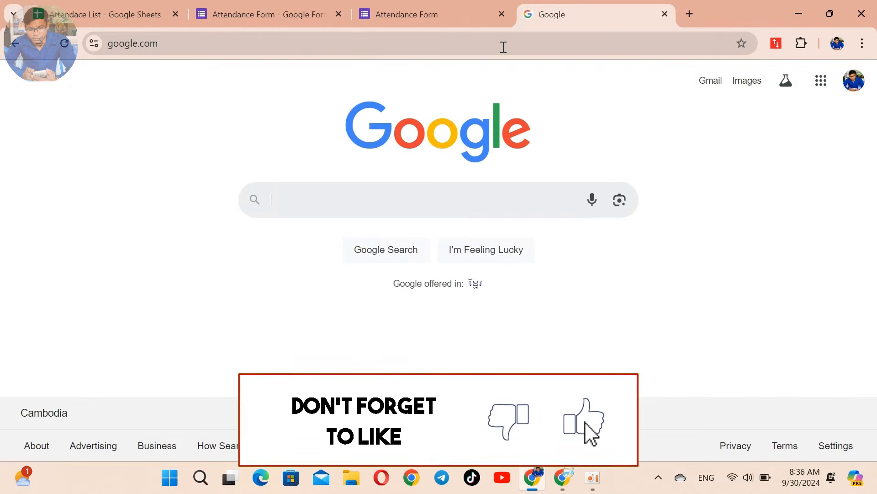
{"action": "type", "text": "qr"}
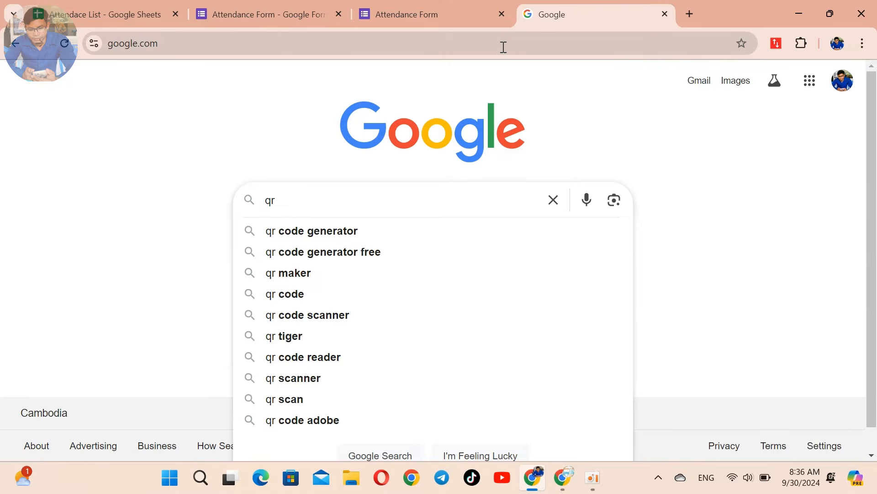
{"action": "type", "text": " api"}
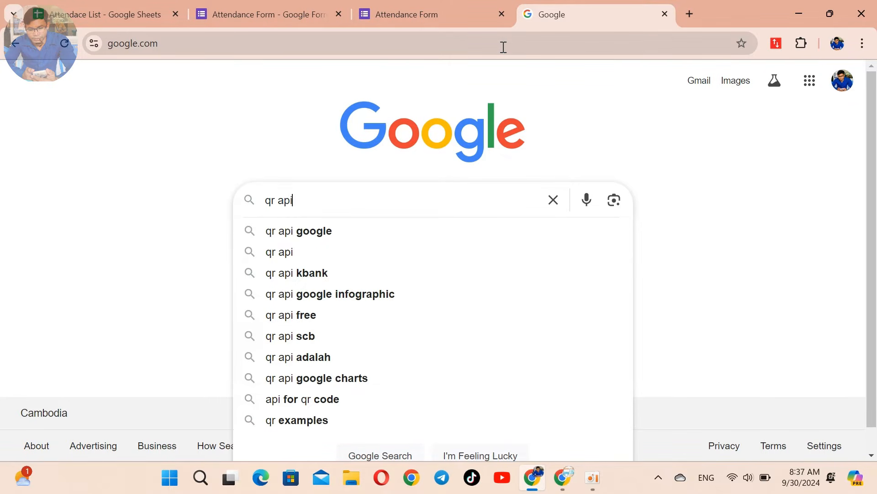
{"action": "type", "text": " google"}
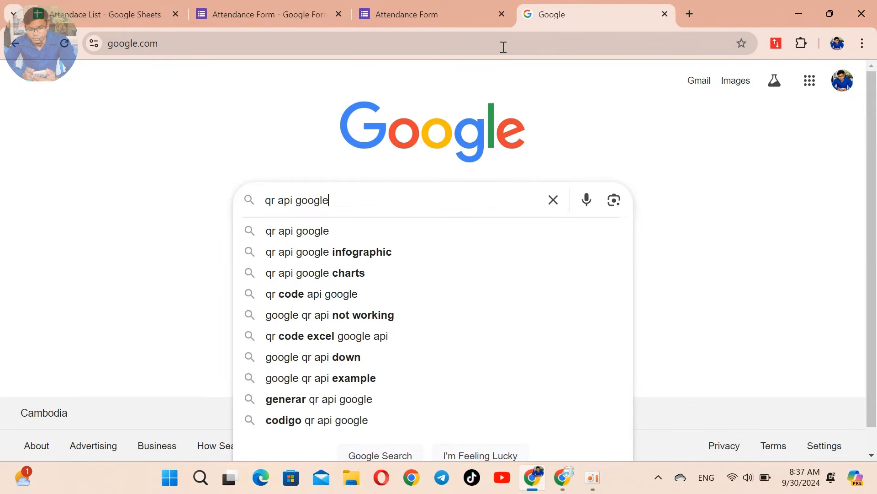
{"action": "key", "text": "Return"}
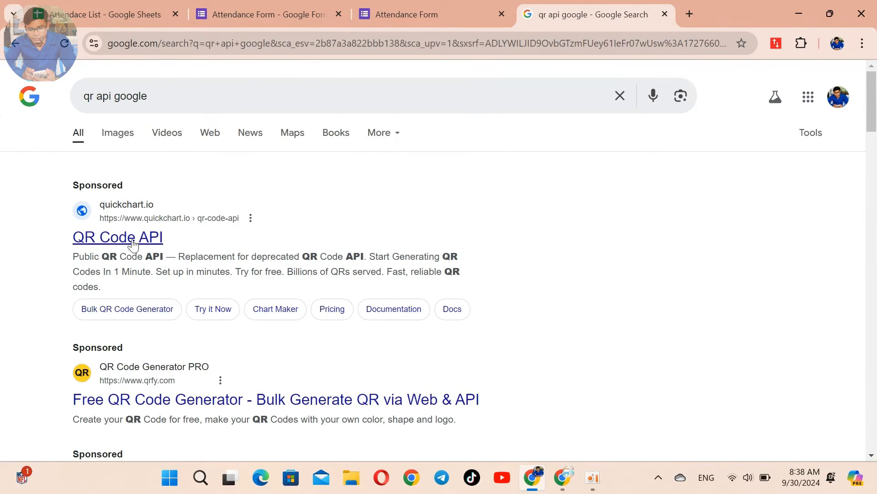
{"action": "left_click", "coordinate": [106, 242]}
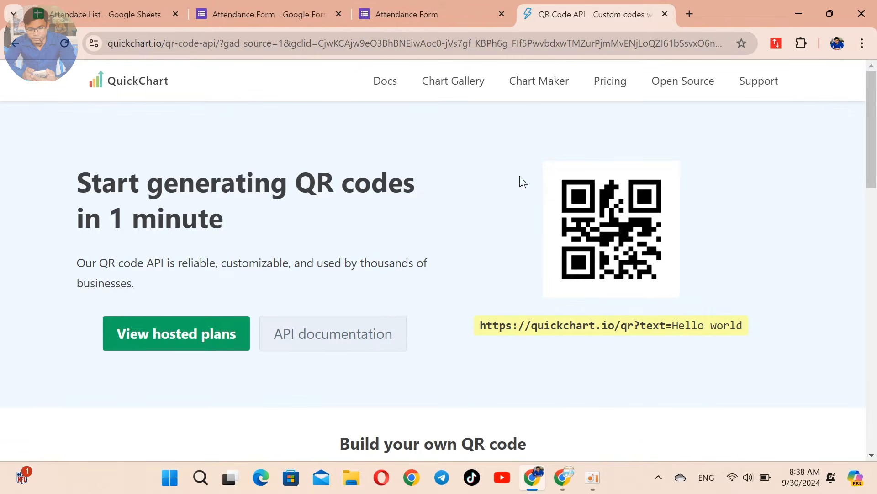
{"action": "scroll", "coordinate": [623, 260], "scroll_direction": "down", "scroll_amount": 7}
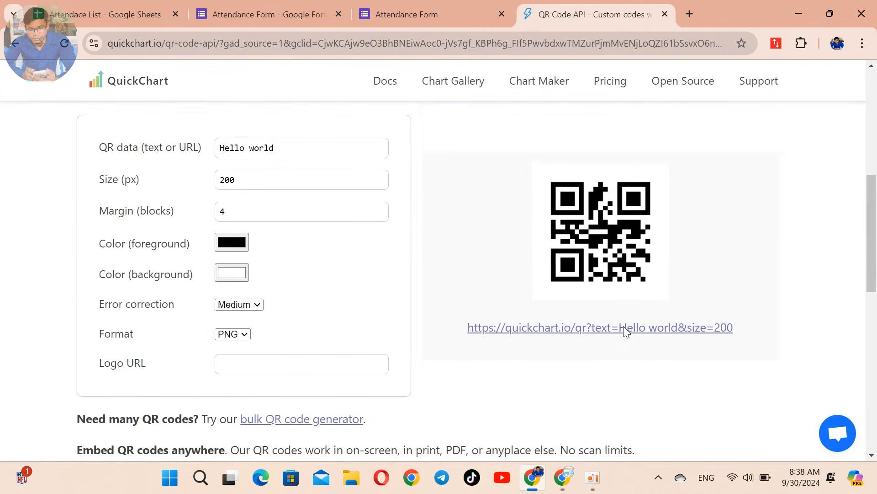
{"action": "scroll", "coordinate": [626, 330], "scroll_direction": "up", "scroll_amount": 1}
{"action": "scroll", "coordinate": [626, 328], "scroll_direction": "up", "scroll_amount": 7}
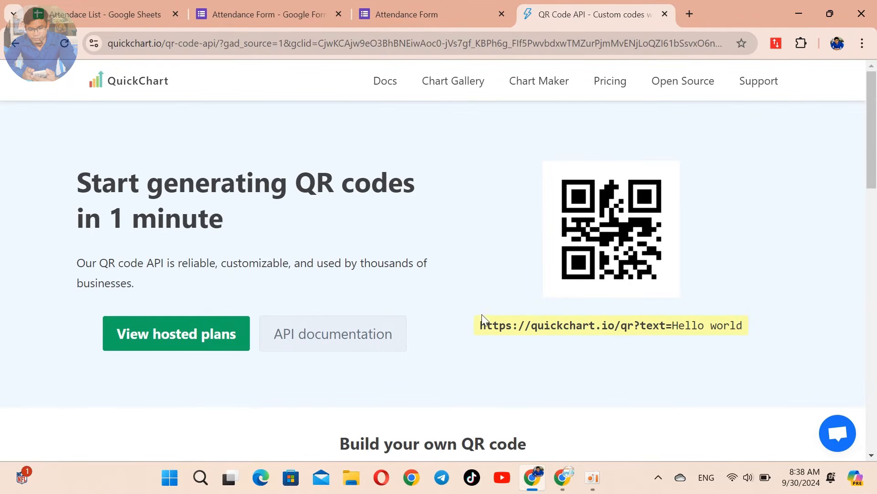
{"action": "left_click_drag", "start_coordinate": [482, 326], "coordinate": [671, 329]}
{"action": "right_click", "coordinate": [625, 327]}
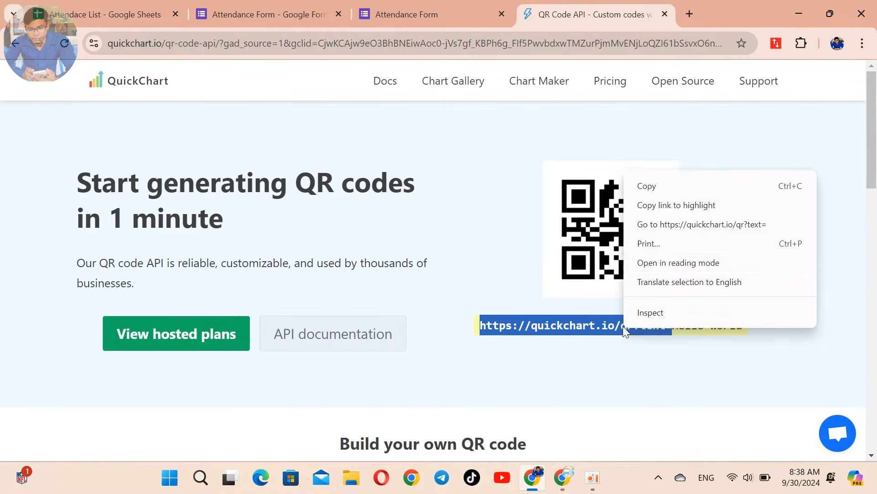
{"action": "left_click", "coordinate": [657, 186]}
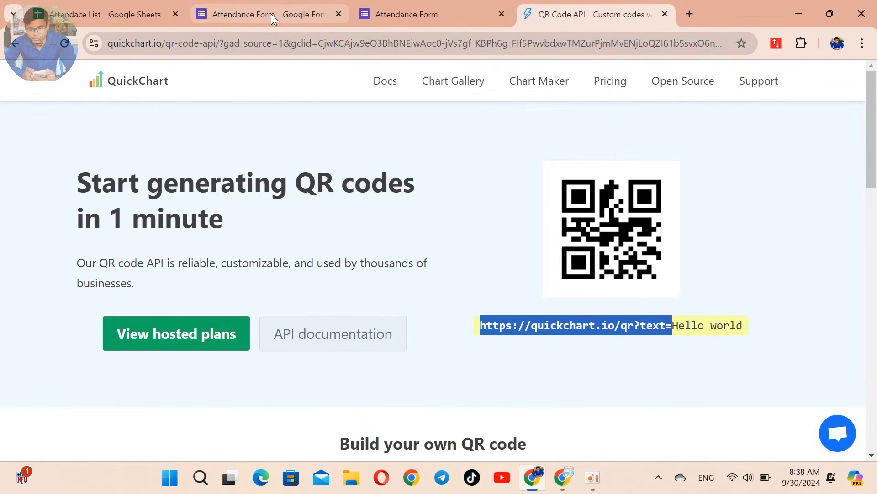
{"action": "left_click", "coordinate": [81, 15]}
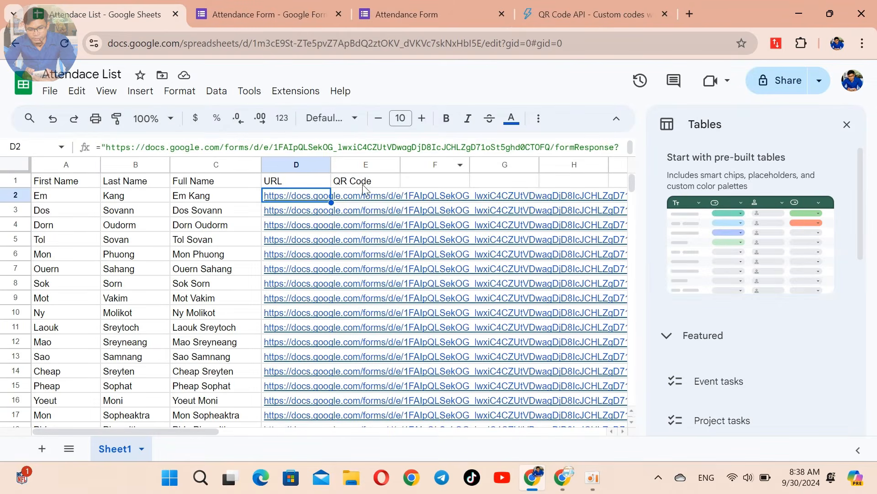
{"action": "left_click", "coordinate": [367, 200]}
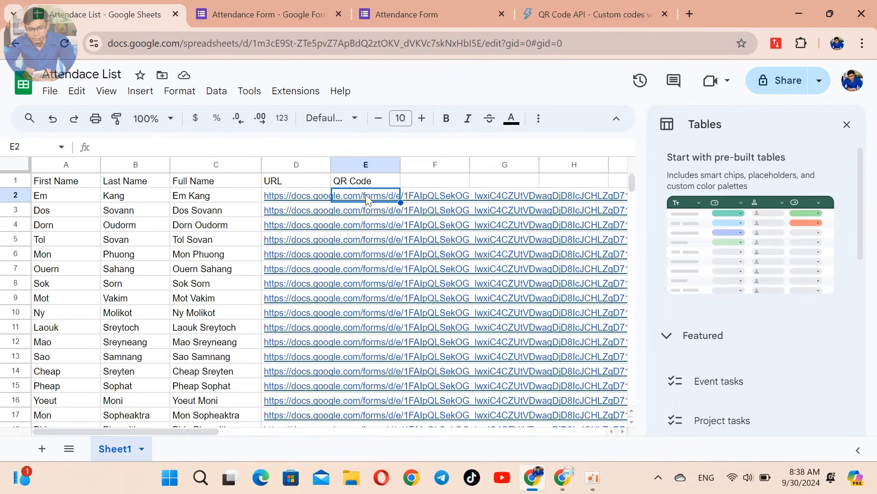
{"action": "type", "text": "="}
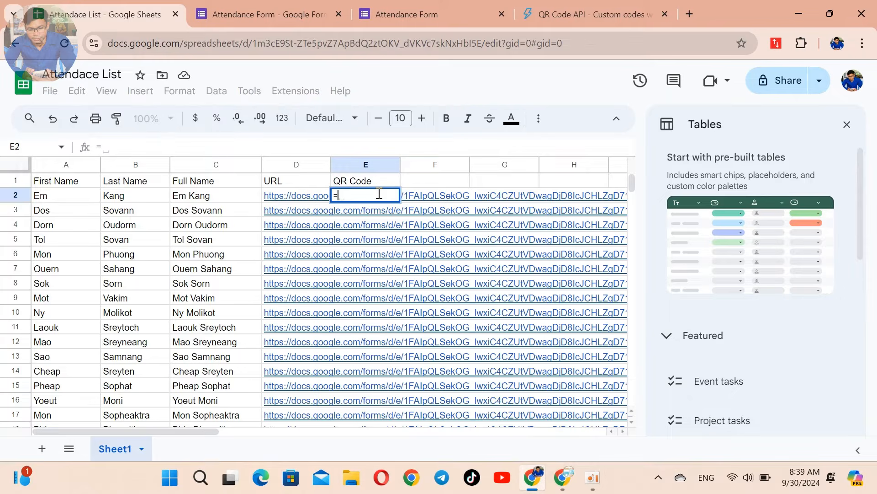
{"action": "type", "text": "image"}
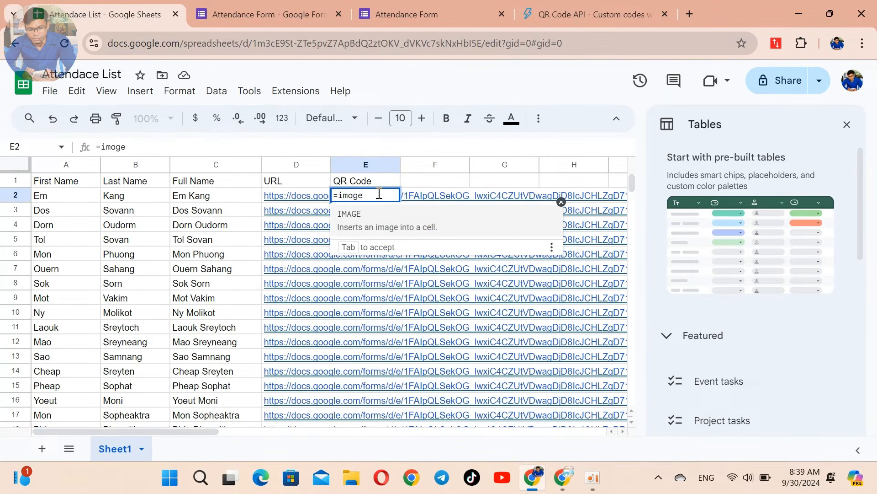
{"action": "type", "text": "("}
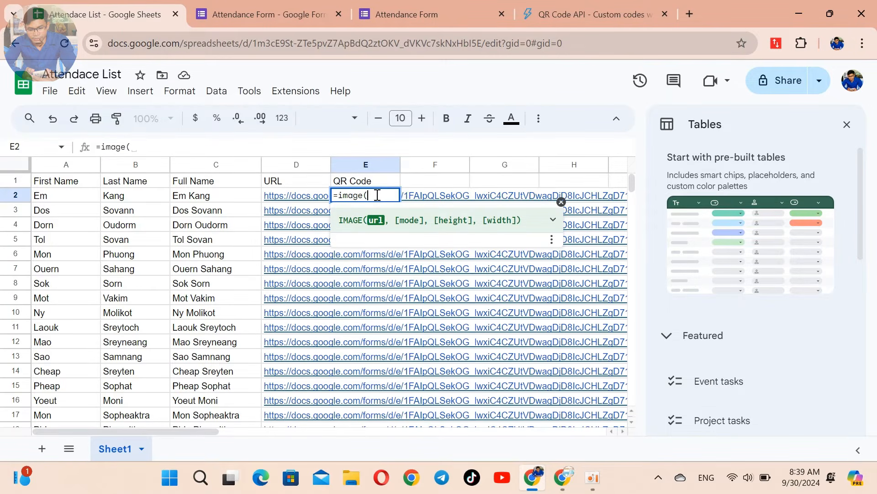
{"action": "right_click", "coordinate": [378, 197]}
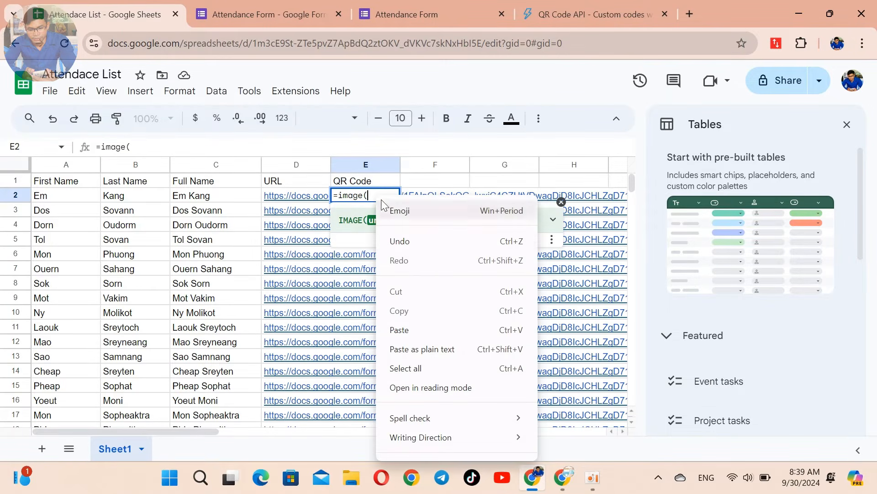
{"action": "left_click", "coordinate": [399, 330]}
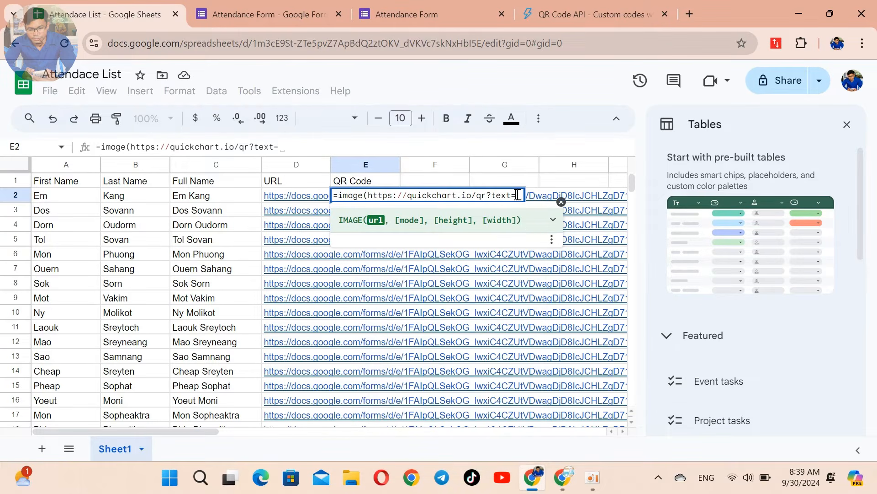
{"action": "type", "text": "&D"}
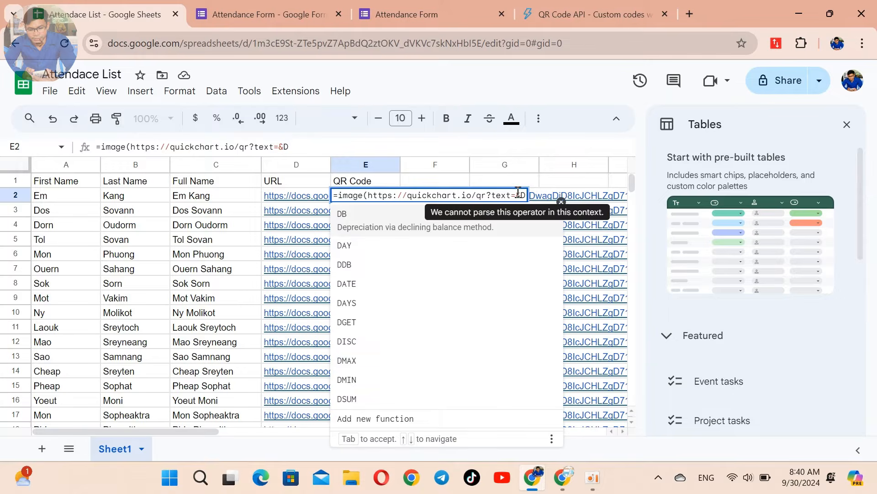
{"action": "type", "text": "2"}
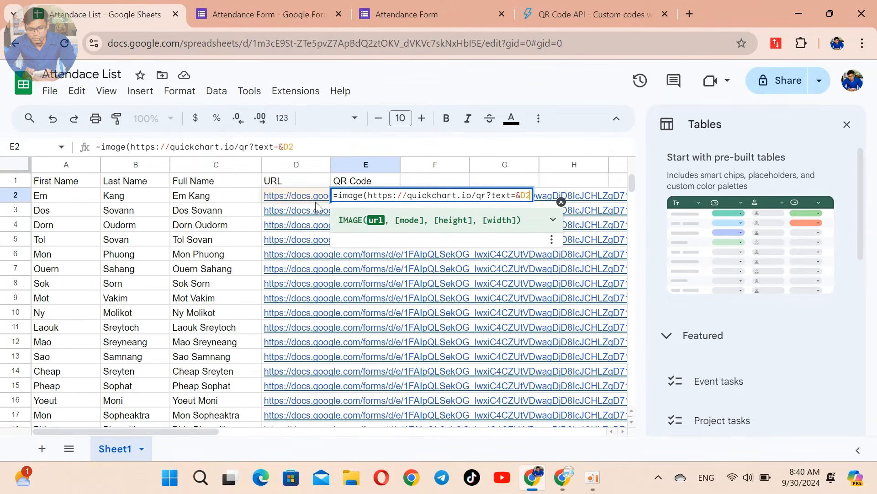
{"action": "left_click", "coordinate": [517, 196]}
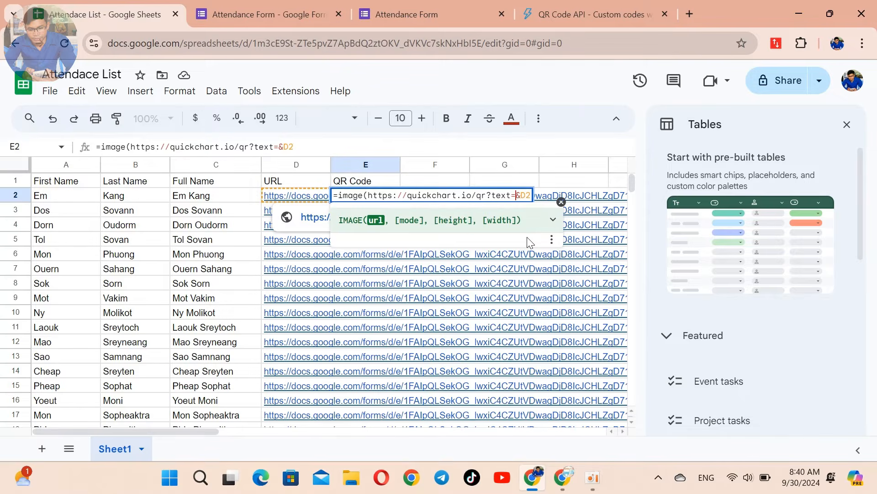
{"action": "type", "text": "\""}
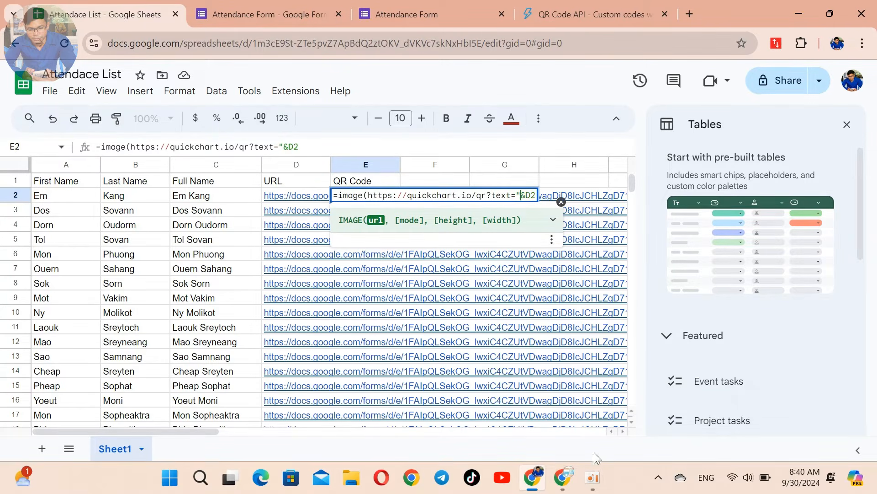
{"action": "left_click", "coordinate": [368, 195]}
{"action": "type", "text": "\""}
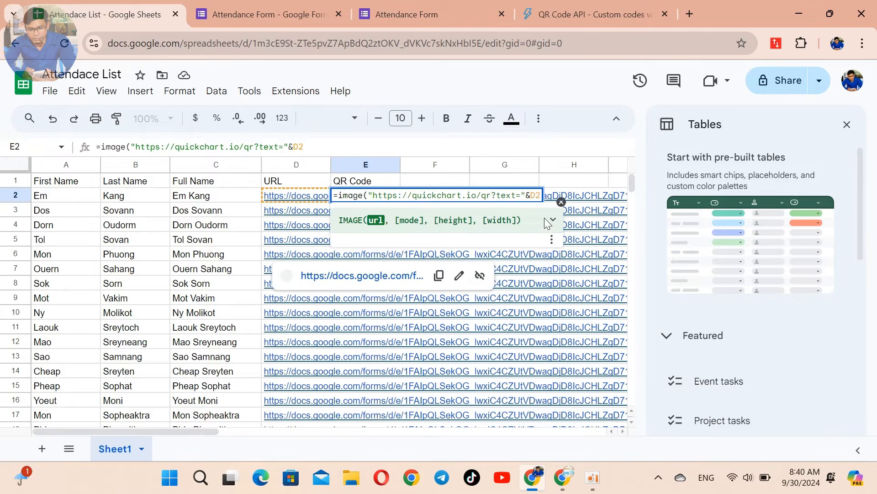
{"action": "key", "text": "Return"}
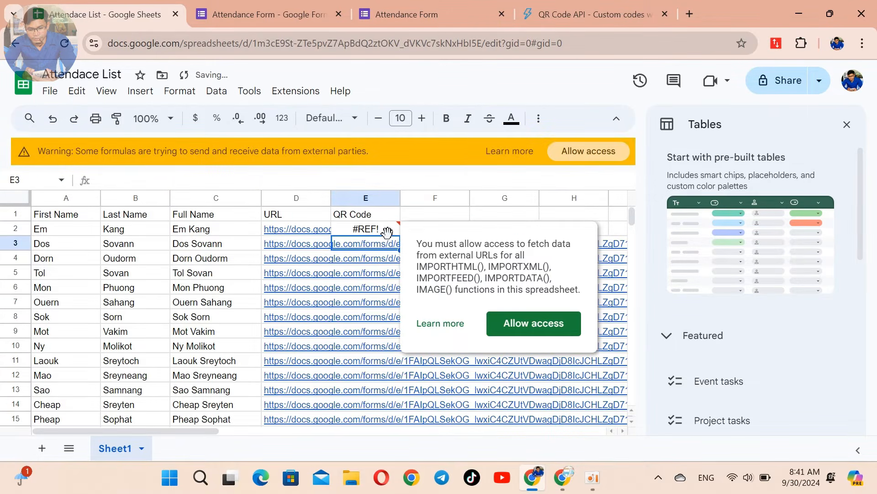
Step: Allow external image access and fill the QR formula down column E for every student
{"action": "left_click", "coordinate": [511, 323]}
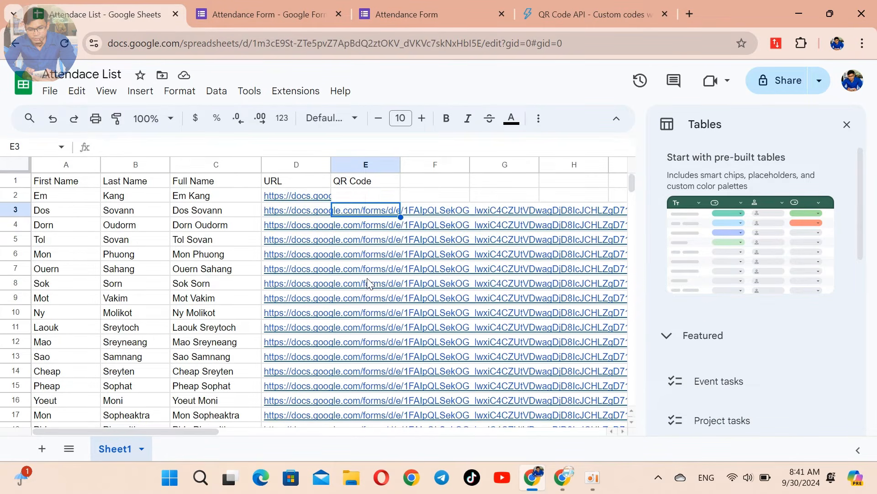
{"action": "left_click", "coordinate": [377, 196]}
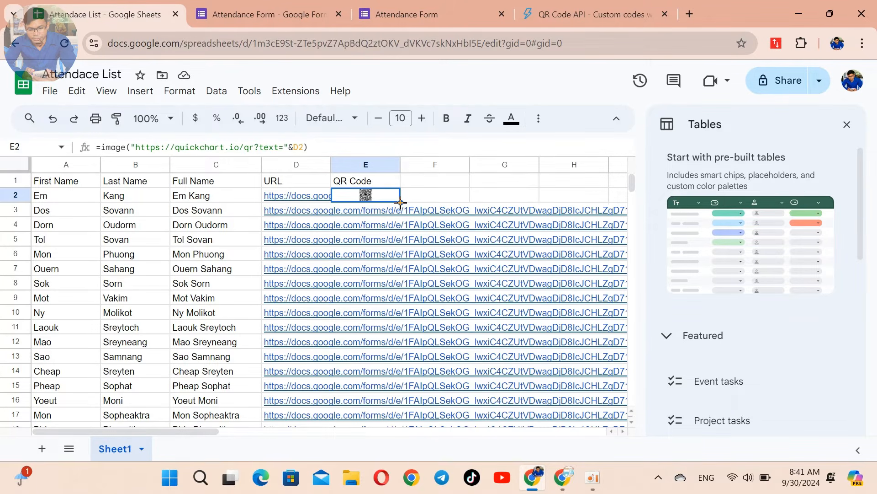
{"action": "double_click", "coordinate": [401, 202]}
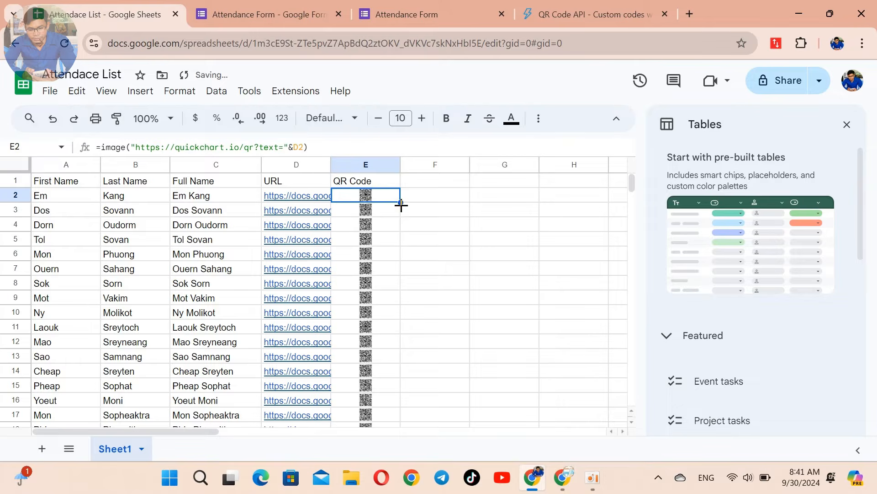
{"action": "scroll", "coordinate": [386, 326], "scroll_direction": "down", "scroll_amount": 2}
{"action": "scroll", "coordinate": [393, 314], "scroll_direction": "up", "scroll_amount": 2}
Step: Widen column E to fit the QR codes
{"action": "left_click_drag", "start_coordinate": [401, 166], "coordinate": [443, 165]}
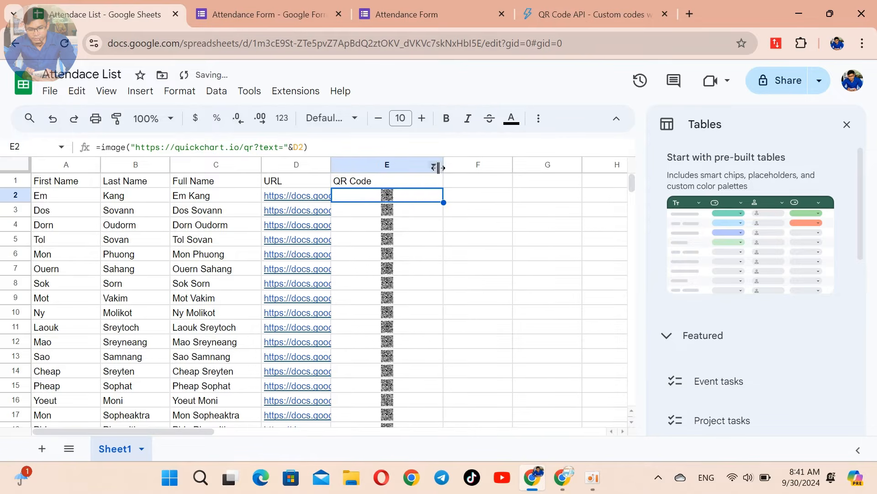
{"action": "scroll", "coordinate": [375, 196], "scroll_direction": "down", "scroll_amount": 2}
{"action": "scroll", "coordinate": [374, 196], "scroll_direction": "up", "scroll_amount": 2}
Step: Make student rows 2–18 much taller so the QR codes display large
{"action": "left_click", "coordinate": [12, 194]}
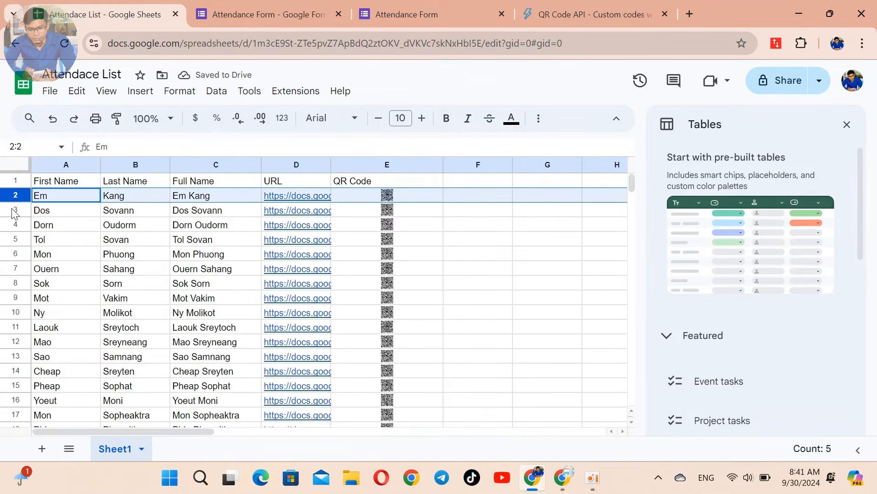
{"action": "left_click", "coordinate": [14, 212]}
{"action": "left_click_drag", "start_coordinate": [12, 196], "coordinate": [24, 386]}
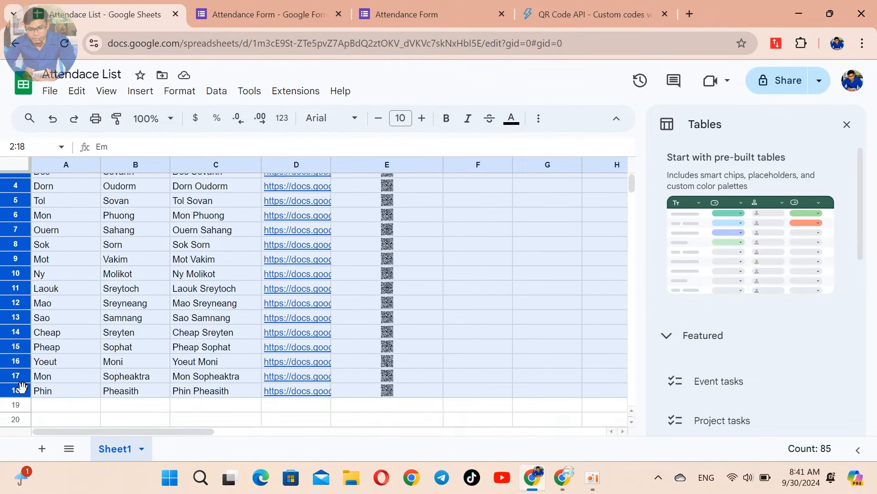
{"action": "scroll", "coordinate": [15, 251], "scroll_direction": "up", "scroll_amount": 1}
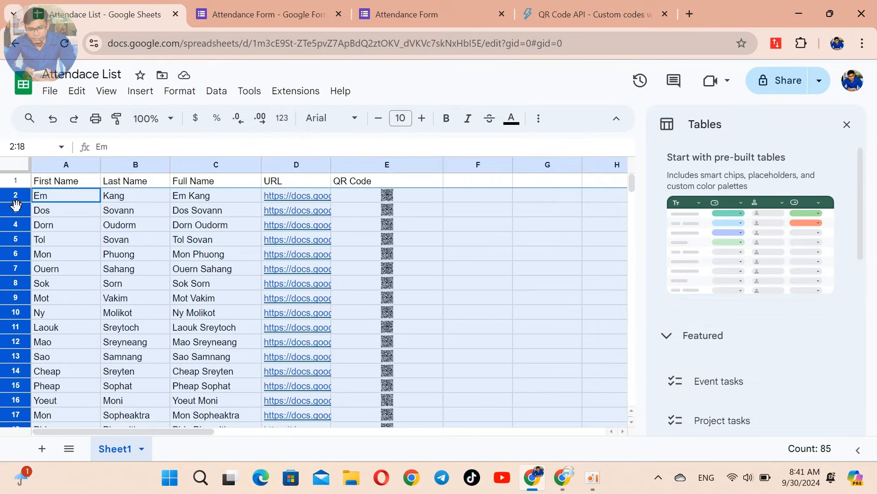
{"action": "left_click_drag", "start_coordinate": [16, 203], "coordinate": [15, 261]}
{"action": "scroll", "coordinate": [438, 255], "scroll_direction": "down", "scroll_amount": 5}
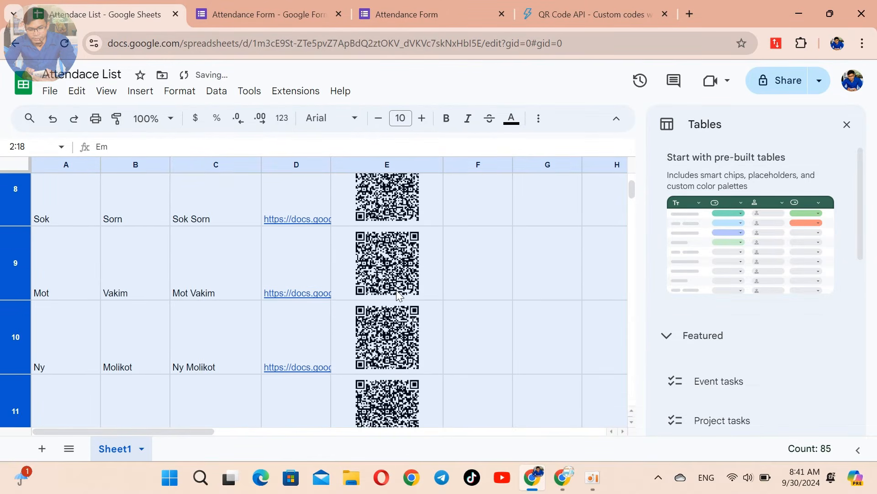
{"action": "scroll", "coordinate": [397, 289], "scroll_direction": "up", "scroll_amount": 5}
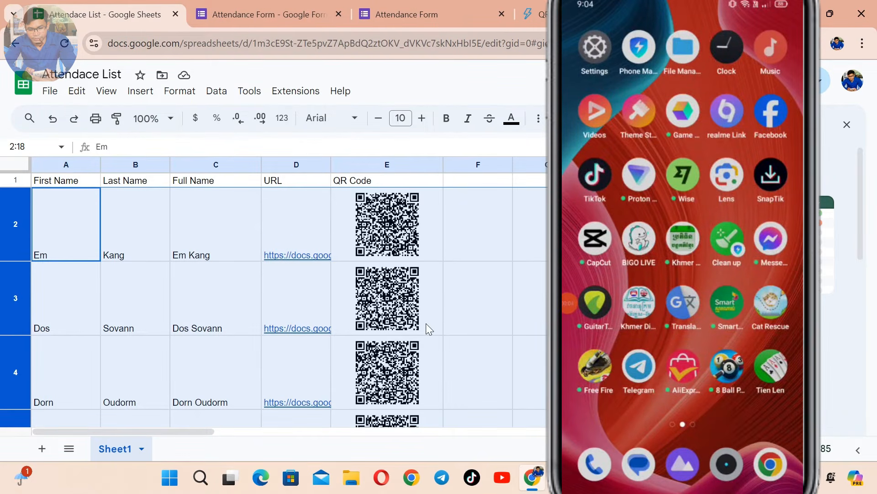
Step: Close the Tables side panel so the QR grid spans the full width
{"action": "scroll", "coordinate": [425, 324], "scroll_direction": "down", "scroll_amount": 8}
{"action": "scroll", "coordinate": [392, 363], "scroll_direction": "down", "scroll_amount": 10}
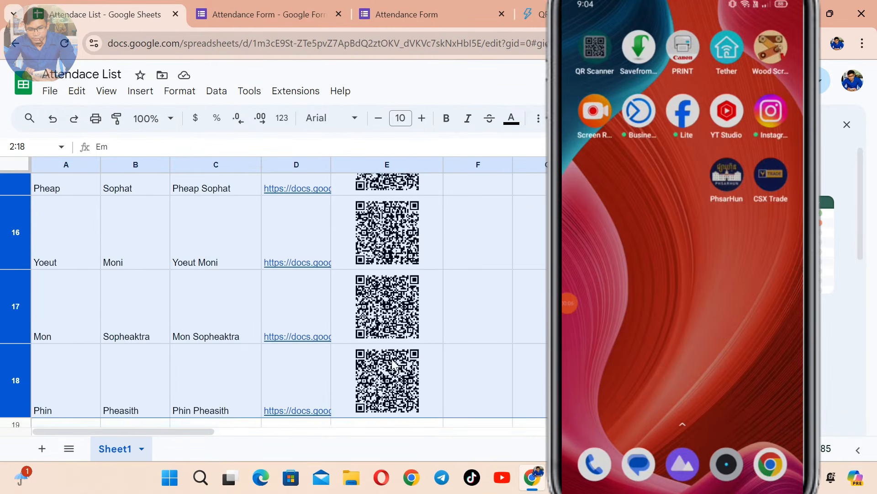
{"action": "scroll", "coordinate": [402, 329], "scroll_direction": "up", "scroll_amount": 6}
{"action": "scroll", "coordinate": [410, 315], "scroll_direction": "up", "scroll_amount": 10}
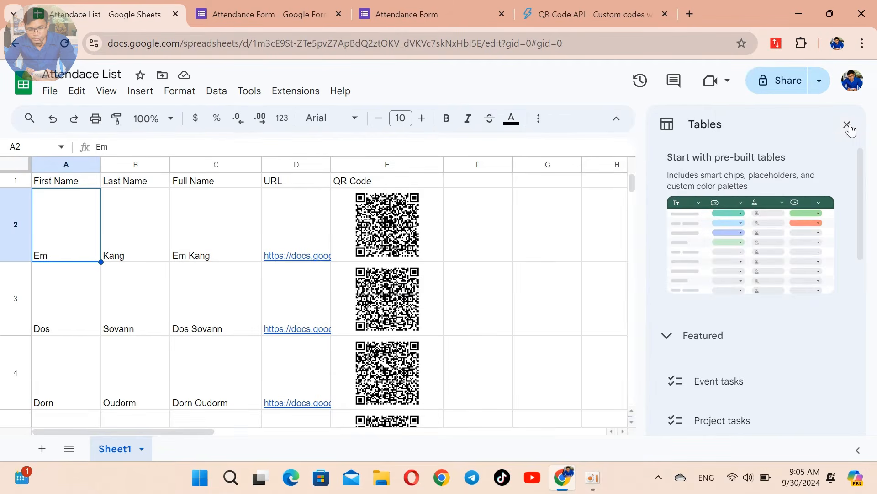
{"action": "left_click", "coordinate": [847, 124]}
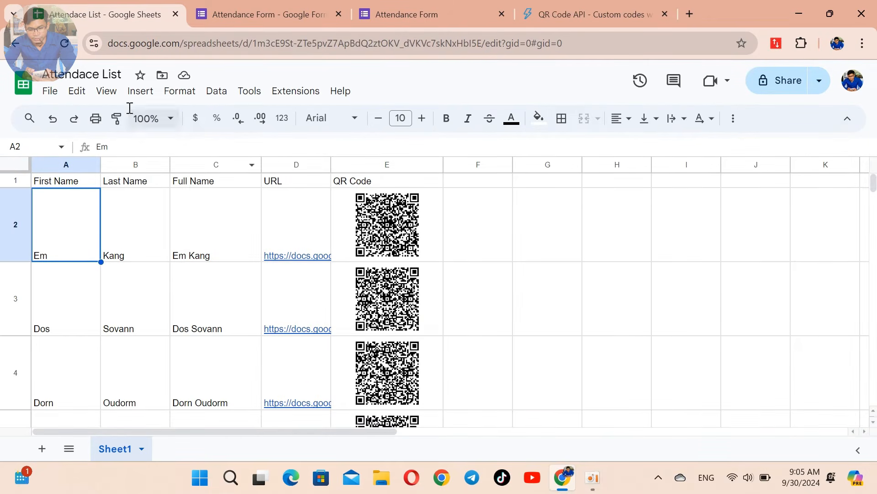
{"action": "left_click", "coordinate": [276, 15]}
Step: Review the Attendance Form's responses summary showing 4 responses
{"action": "scroll", "coordinate": [420, 179], "scroll_direction": "down", "scroll_amount": 2}
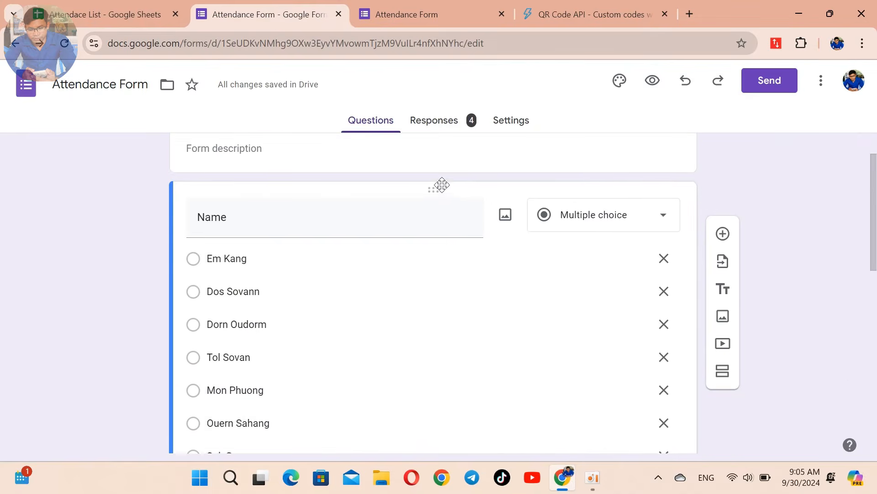
{"action": "scroll", "coordinate": [453, 169], "scroll_direction": "up", "scroll_amount": 2}
{"action": "left_click", "coordinate": [444, 122]}
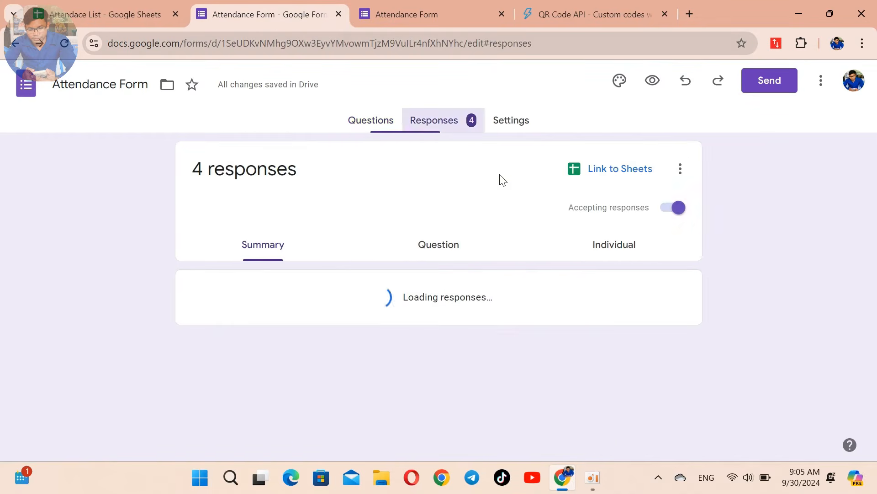
{"action": "scroll", "coordinate": [421, 310], "scroll_direction": "down", "scroll_amount": 2}
{"action": "scroll", "coordinate": [443, 328], "scroll_direction": "up", "scroll_amount": 2}
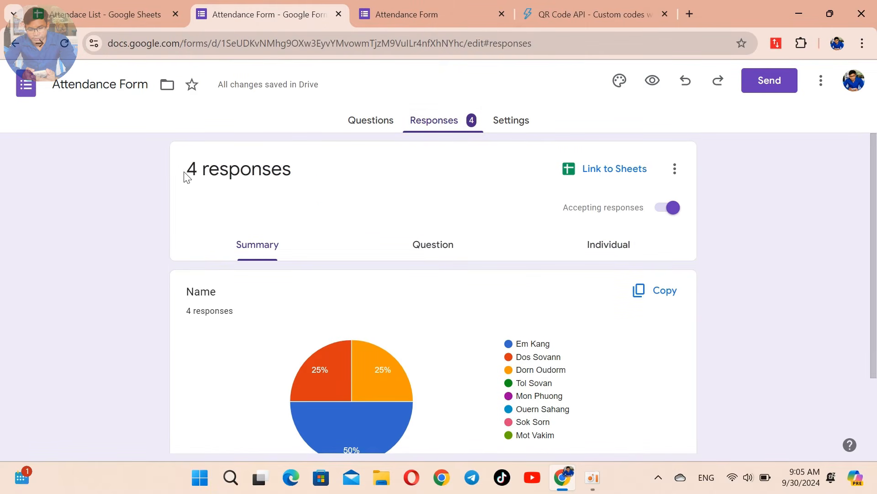
{"action": "left_click_drag", "start_coordinate": [187, 177], "coordinate": [295, 177]}
{"action": "left_click", "coordinate": [389, 175]}
Step: Go to the Attendance Form's Settings page
{"action": "left_click", "coordinate": [503, 121]}
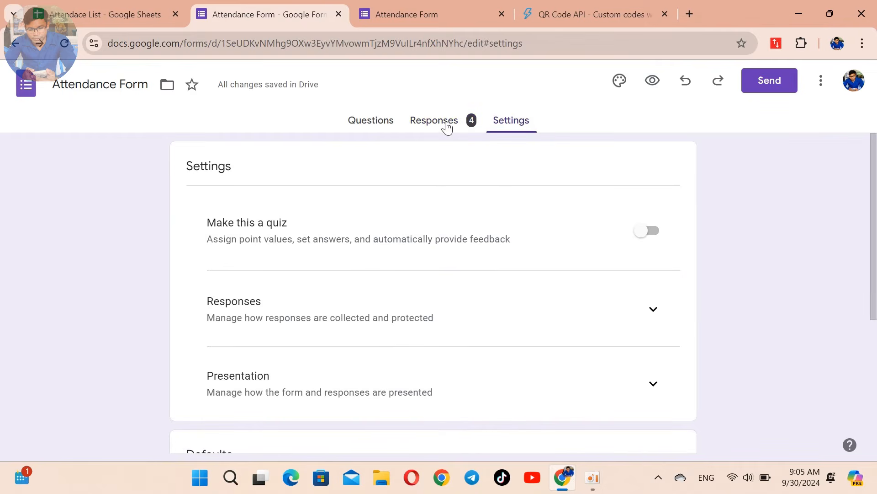
{"action": "left_click", "coordinate": [447, 126]}
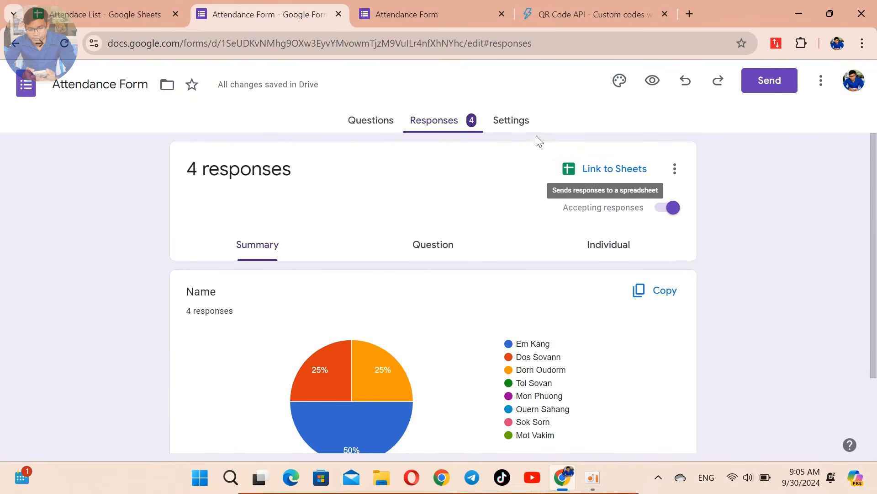
{"action": "left_click", "coordinate": [511, 121]}
{"action": "scroll", "coordinate": [480, 279], "scroll_direction": "down", "scroll_amount": 1}
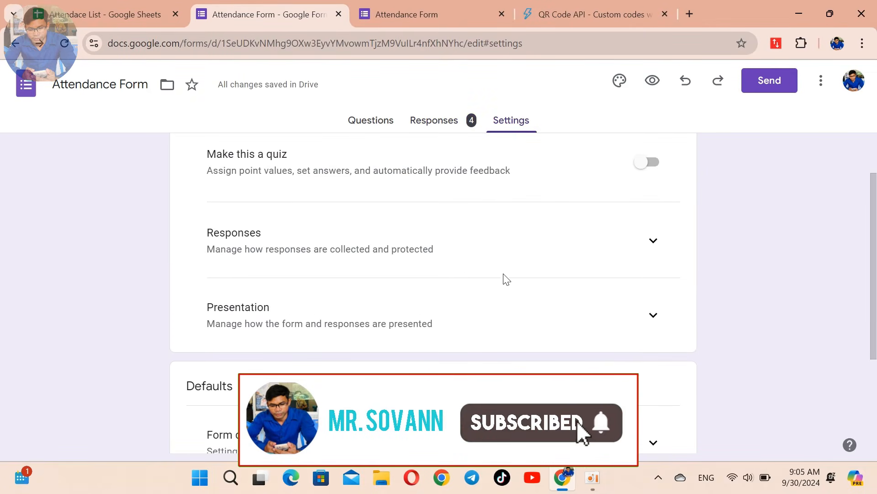
Step: Under Presentation settings, change the form's confirmation message to 'Thank you!' and save it
{"action": "left_click", "coordinate": [653, 241]}
{"action": "scroll", "coordinate": [575, 267], "scroll_direction": "down", "scroll_amount": 3}
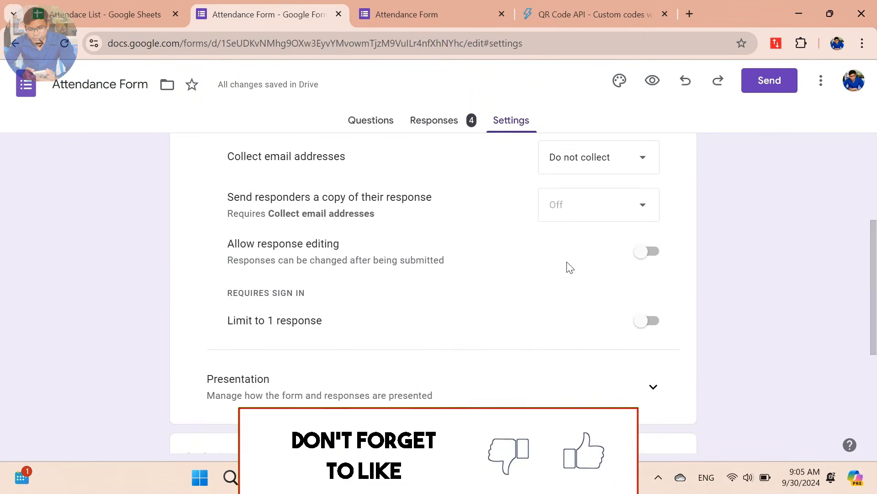
{"action": "scroll", "coordinate": [640, 256], "scroll_direction": "up", "scroll_amount": 2}
{"action": "left_click", "coordinate": [653, 176]}
{"action": "scroll", "coordinate": [573, 264], "scroll_direction": "down", "scroll_amount": 2}
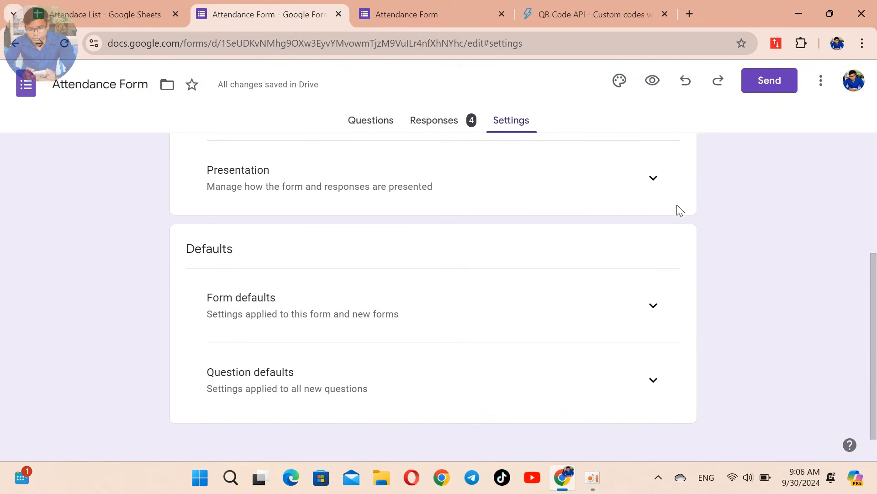
{"action": "left_click", "coordinate": [654, 178]}
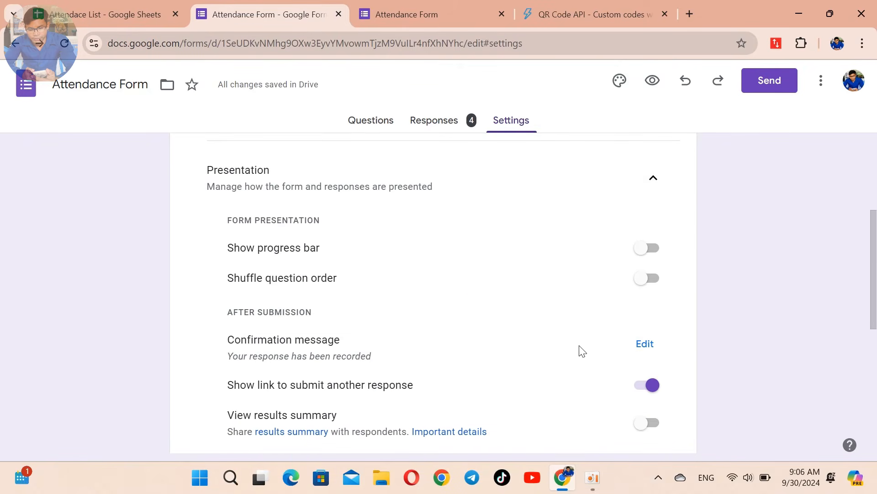
{"action": "scroll", "coordinate": [509, 341], "scroll_direction": "down", "scroll_amount": 2}
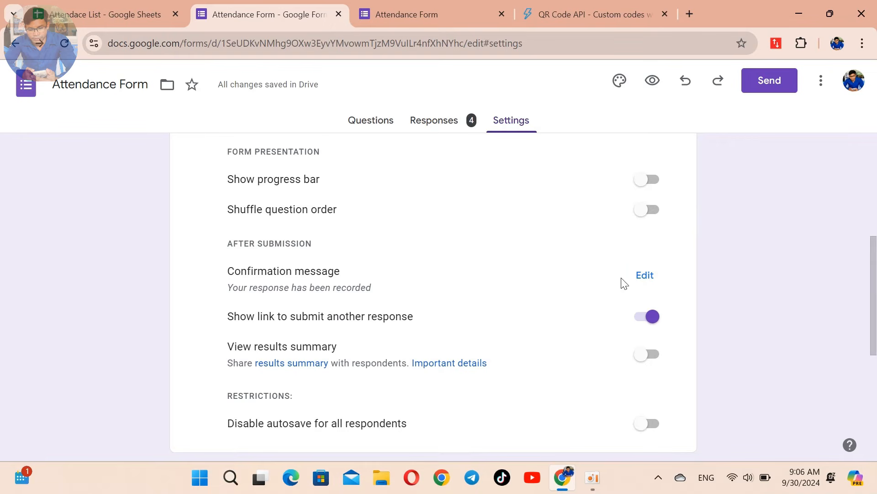
{"action": "left_click", "coordinate": [645, 276]}
{"action": "left_click", "coordinate": [499, 286]}
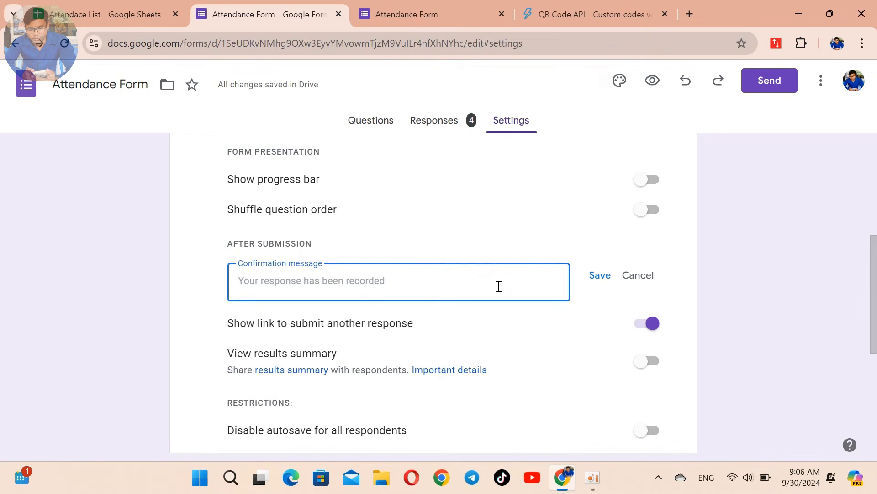
{"action": "type", "text": "Than"}
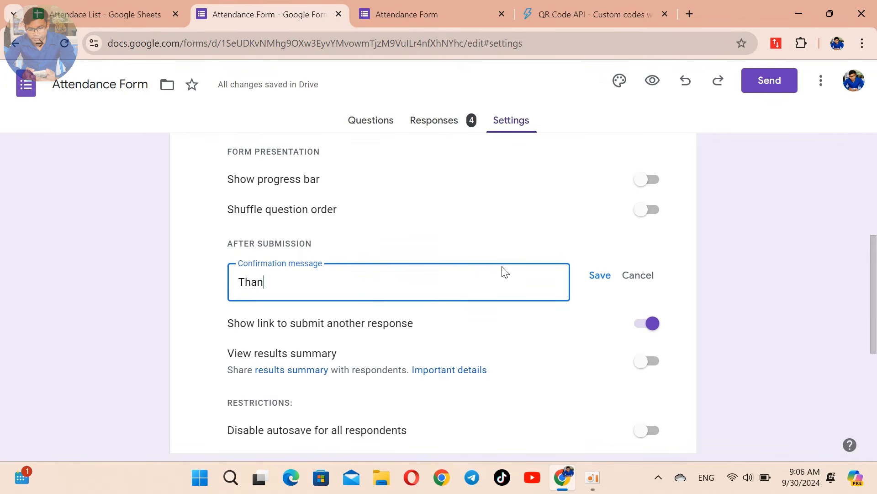
{"action": "type", "text": "k you!"}
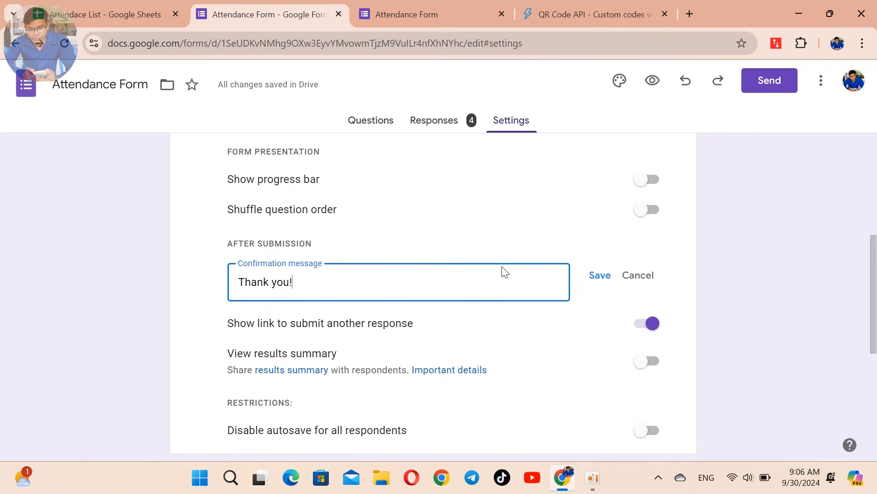
{"action": "left_click", "coordinate": [602, 277]}
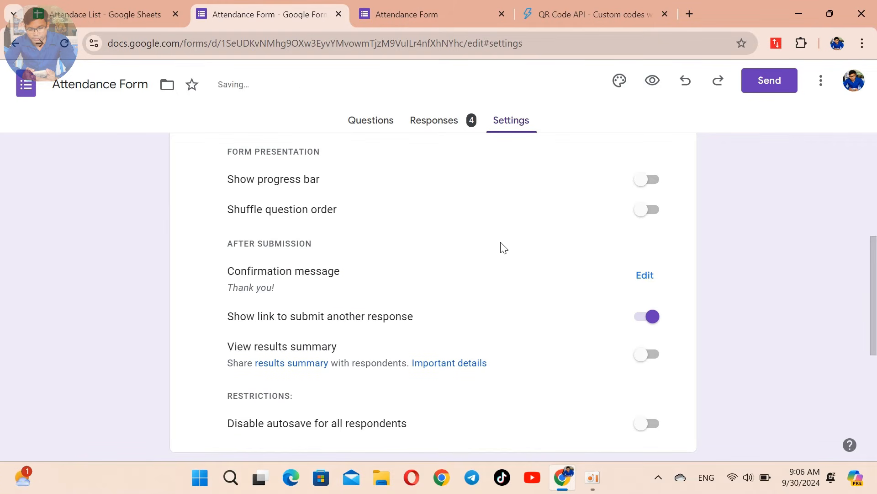
{"action": "scroll", "coordinate": [501, 214], "scroll_direction": "up", "scroll_amount": 10}
Step: From the Responses tab, link the form to a new spreadsheet, Attendance Form (Responses)
{"action": "left_click", "coordinate": [451, 124]}
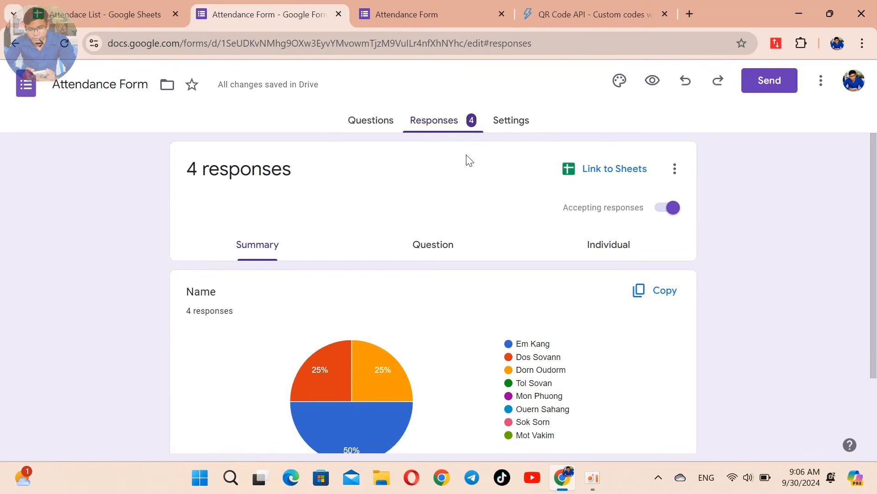
{"action": "left_click", "coordinate": [619, 174]}
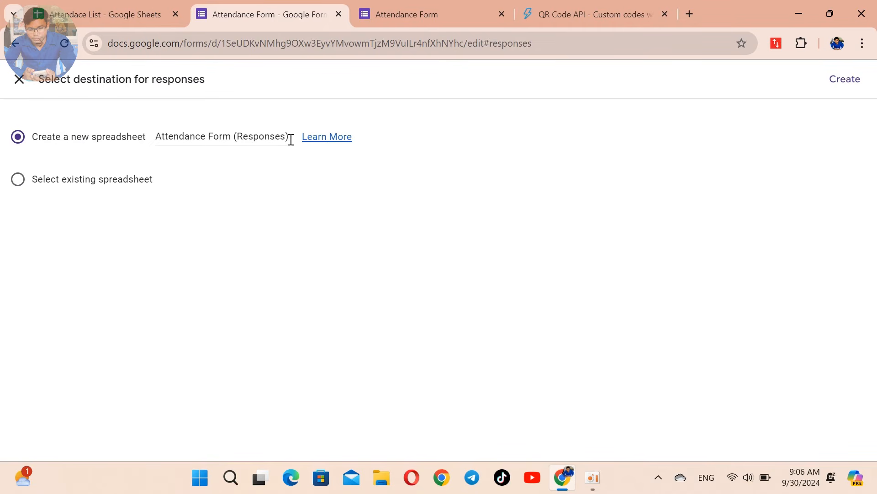
{"action": "left_click", "coordinate": [845, 81]}
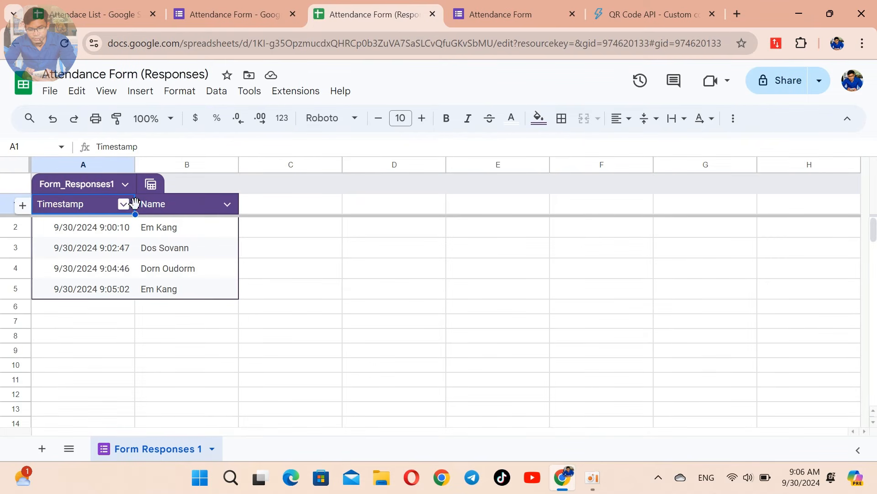
Step: Widen the Timestamp column A and left-align its dates
{"action": "left_click_drag", "start_coordinate": [135, 167], "coordinate": [155, 168]}
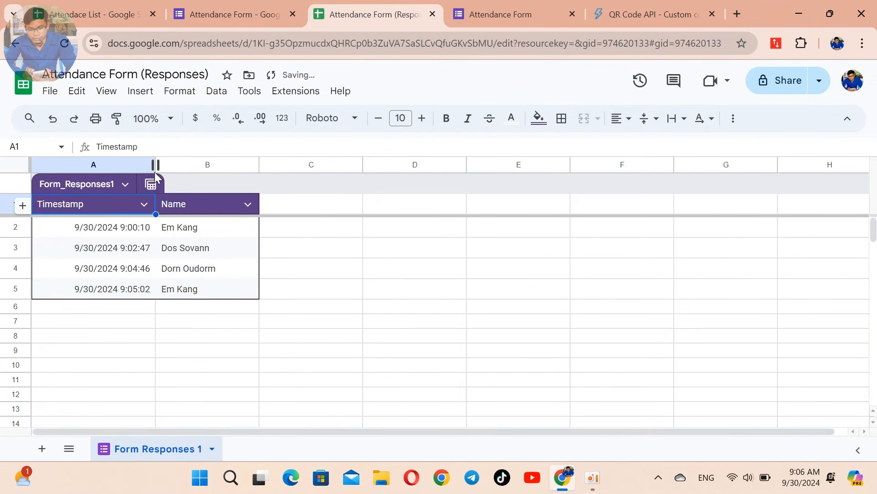
{"action": "left_click", "coordinate": [116, 168]}
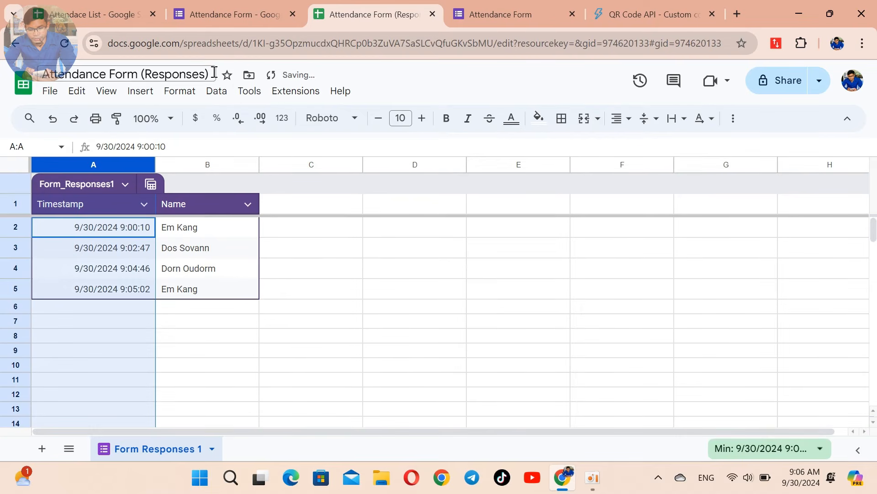
{"action": "left_click", "coordinate": [618, 118]}
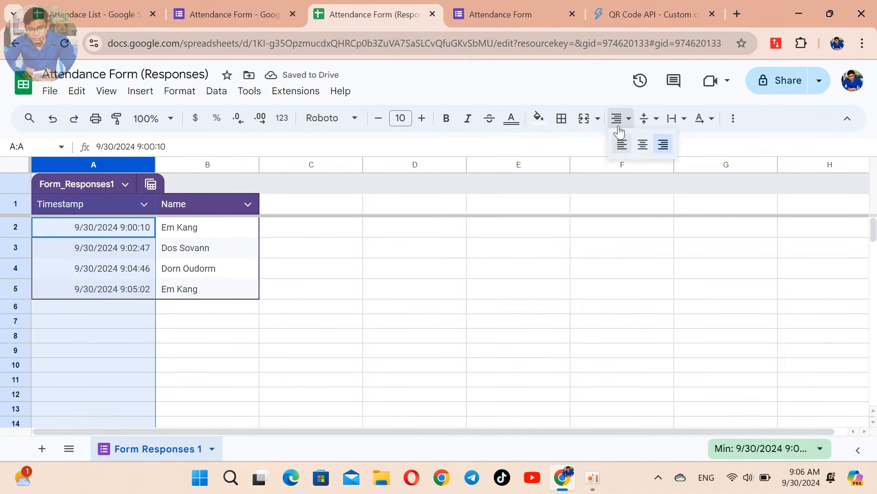
{"action": "left_click", "coordinate": [623, 145]}
{"action": "left_click", "coordinate": [476, 269]}
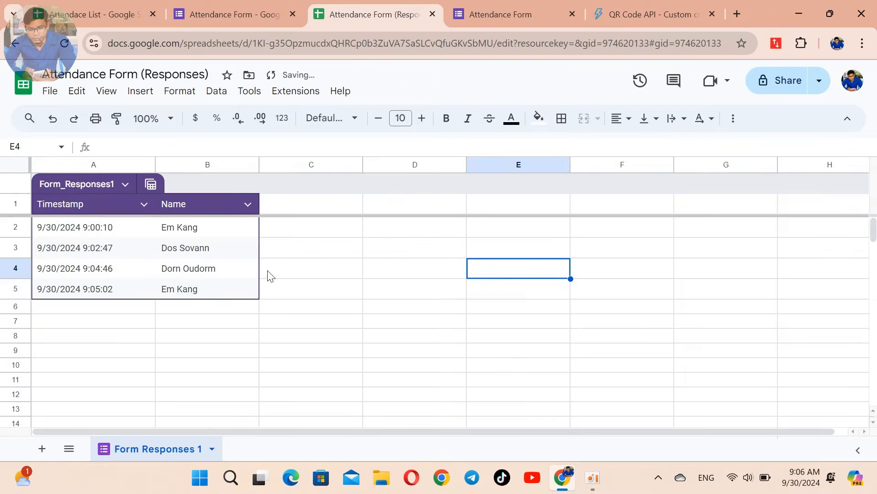
{"action": "left_click", "coordinate": [218, 233]}
Step: Replace the responses table name Form_Responses1 with 'Sign in Form Response'
{"action": "left_click", "coordinate": [236, 162]}
{"action": "left_click", "coordinate": [410, 348]}
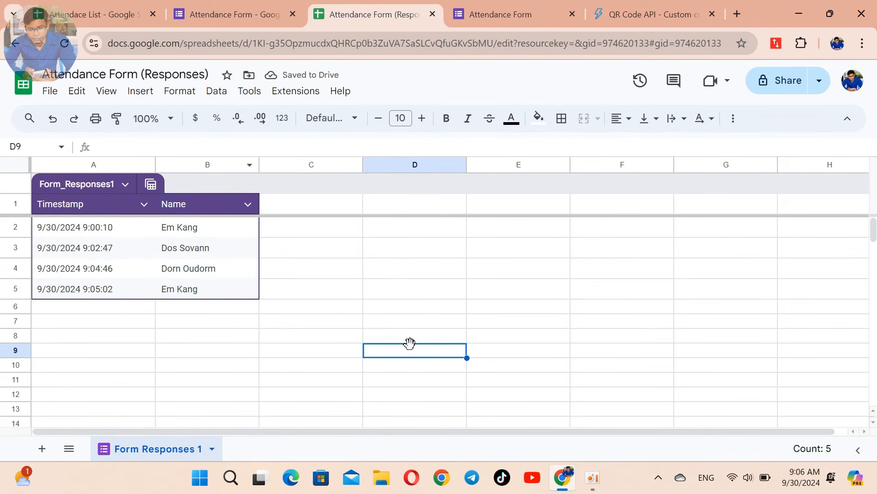
{"action": "left_click", "coordinate": [328, 308]}
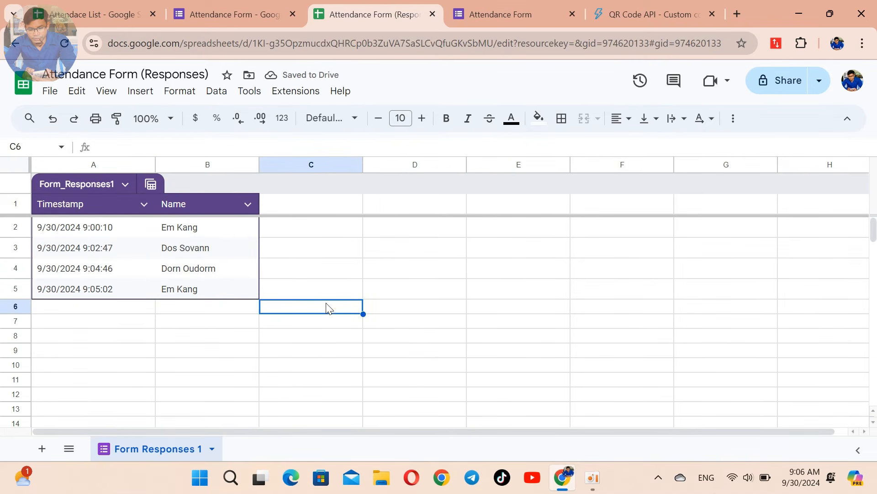
{"action": "left_click", "coordinate": [92, 185]}
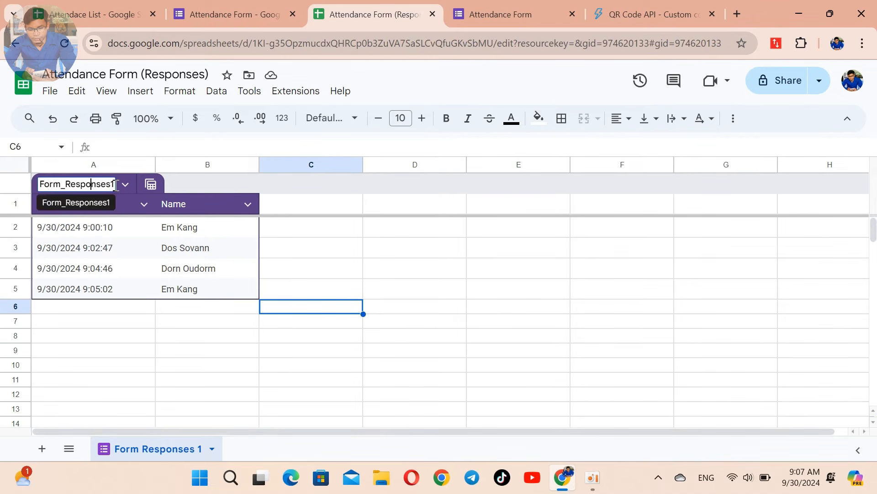
{"action": "left_click_drag", "start_coordinate": [115, 185], "coordinate": [33, 190]}
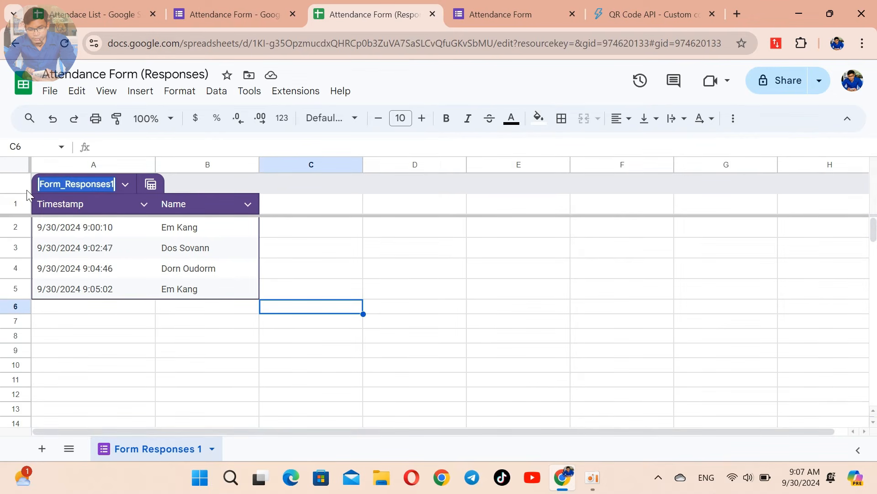
{"action": "type", "text": "Sign i"}
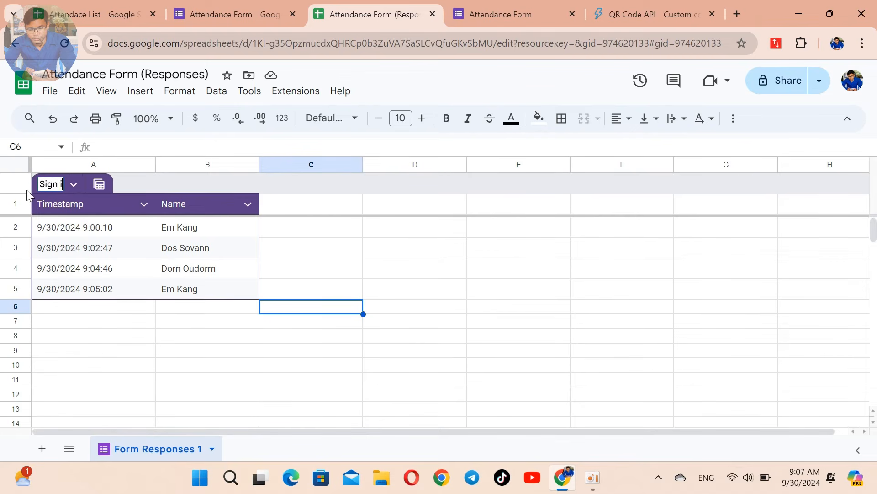
{"action": "type", "text": "n Form"}
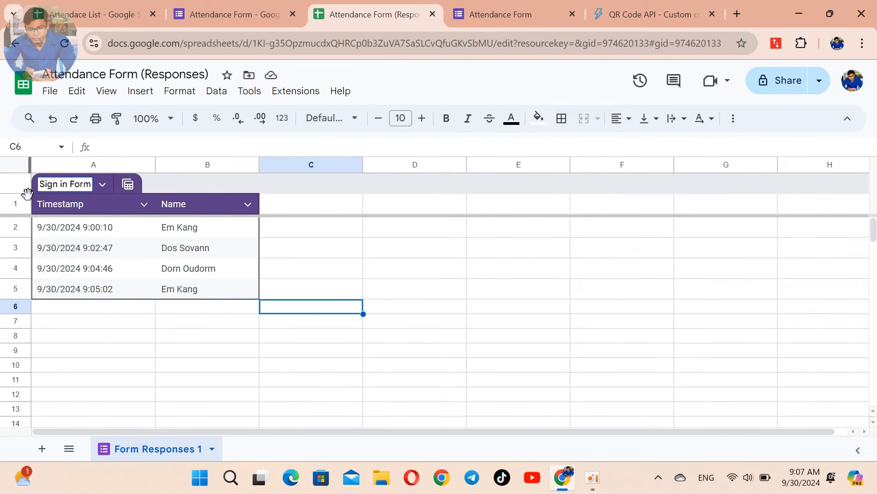
{"action": "type", "text": " Response"}
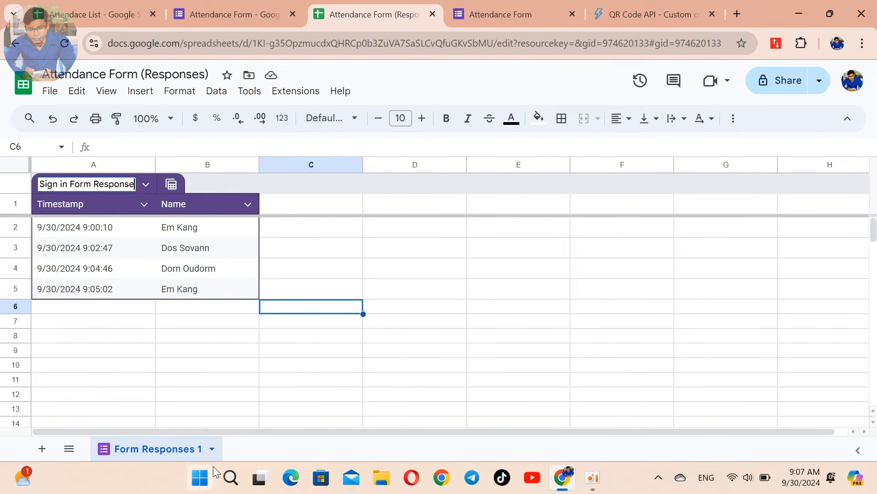
Step: Rename the Form Responses 1 sheet tab to 'Sign in Result'
{"action": "right_click", "coordinate": [166, 448]}
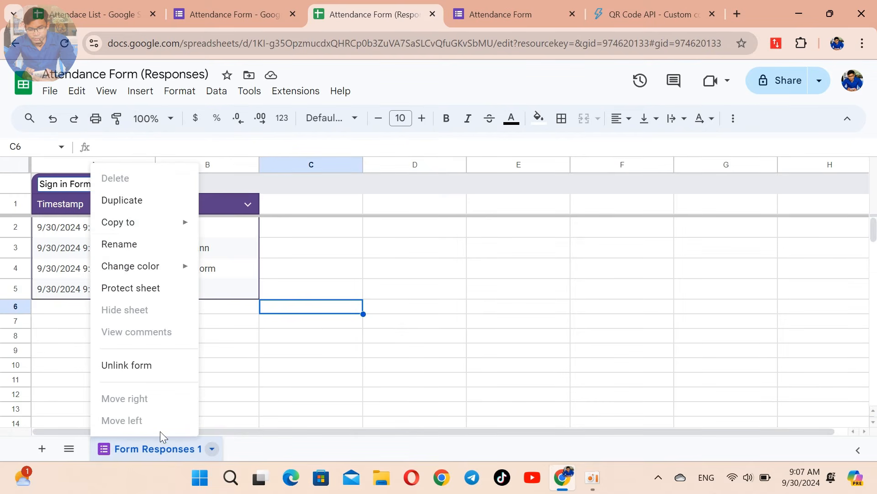
{"action": "left_click", "coordinate": [140, 245]}
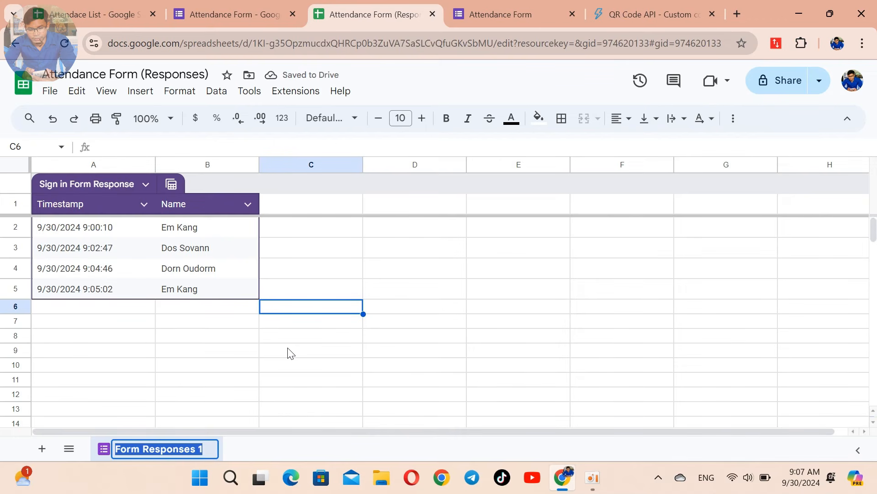
{"action": "type", "text": "S"}
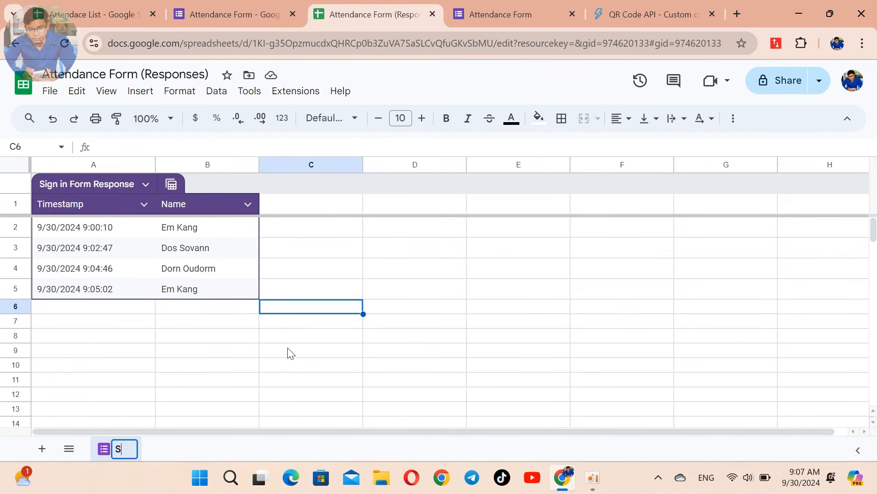
{"action": "type", "text": "ign in "}
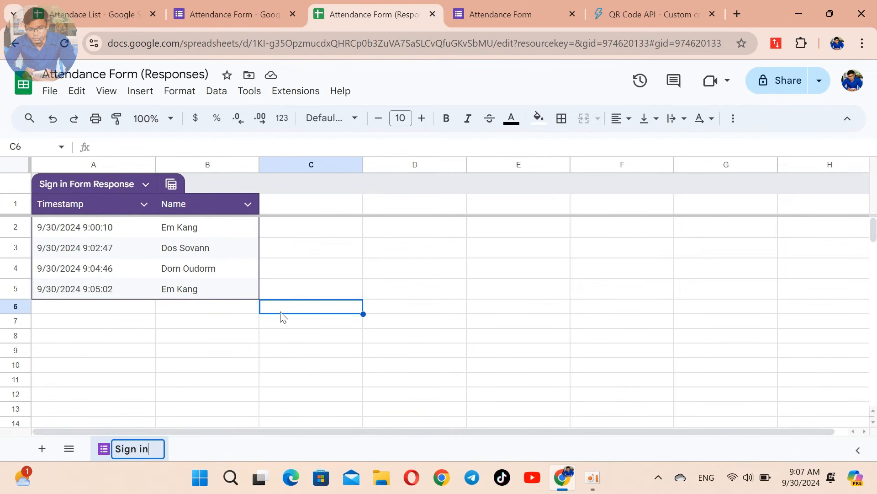
{"action": "type", "text": "Result"}
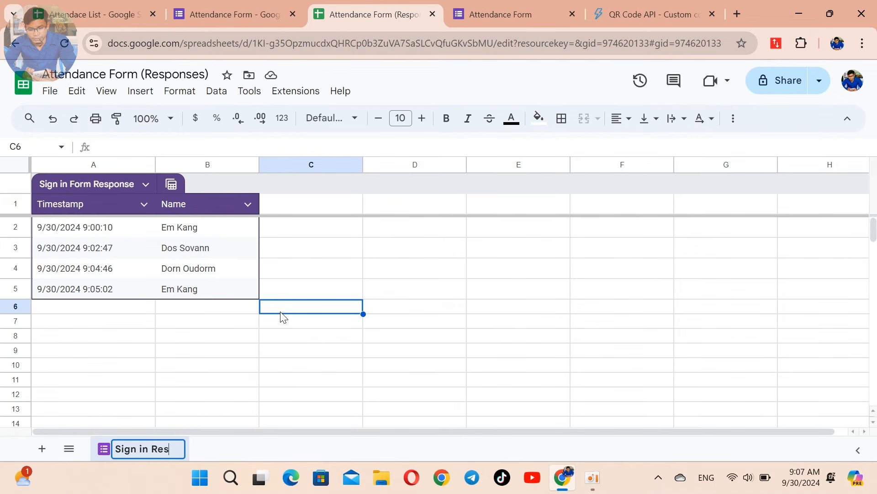
{"action": "left_click", "coordinate": [291, 377]}
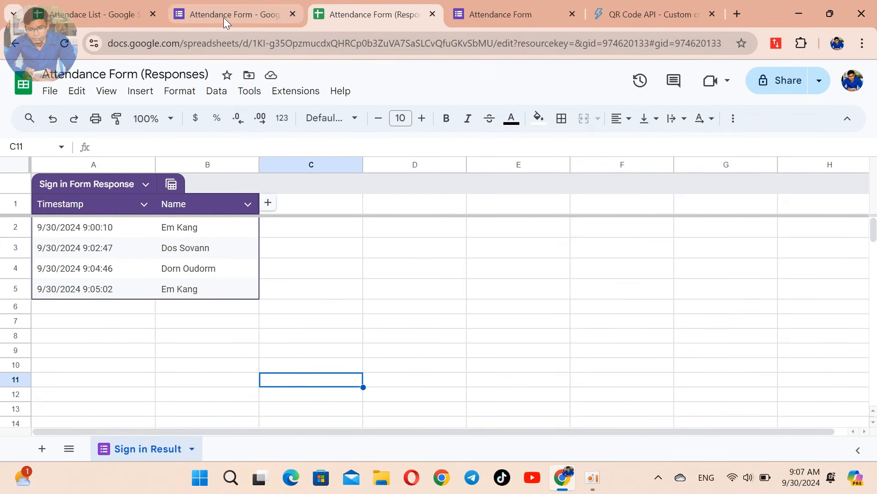
Step: Bring up the Attendace List spreadsheet and scan the students' QR codes with a phone
{"action": "left_click", "coordinate": [255, 15]}
{"action": "left_click", "coordinate": [502, 11]}
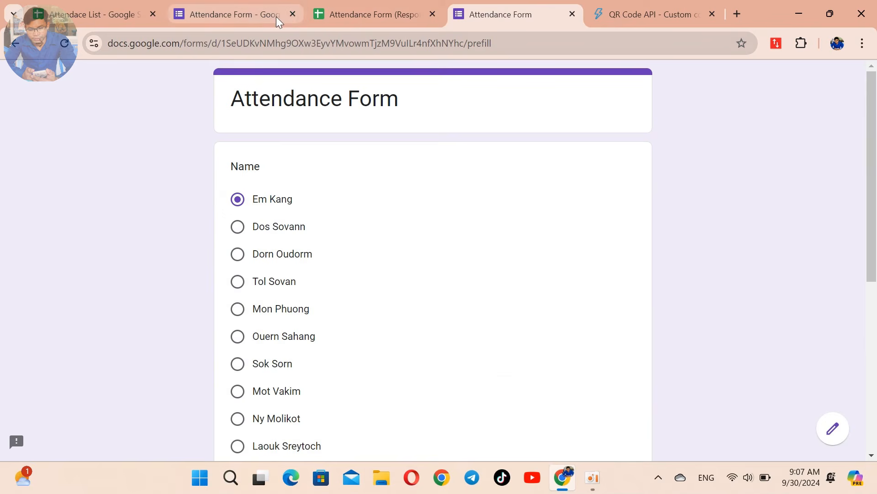
{"action": "left_click", "coordinate": [251, 14]}
{"action": "left_click", "coordinate": [371, 11]}
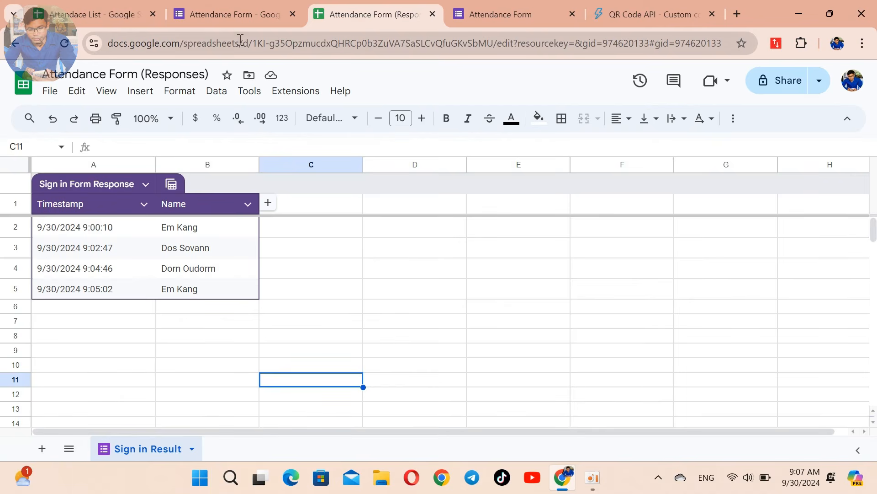
{"action": "left_click", "coordinate": [101, 15]}
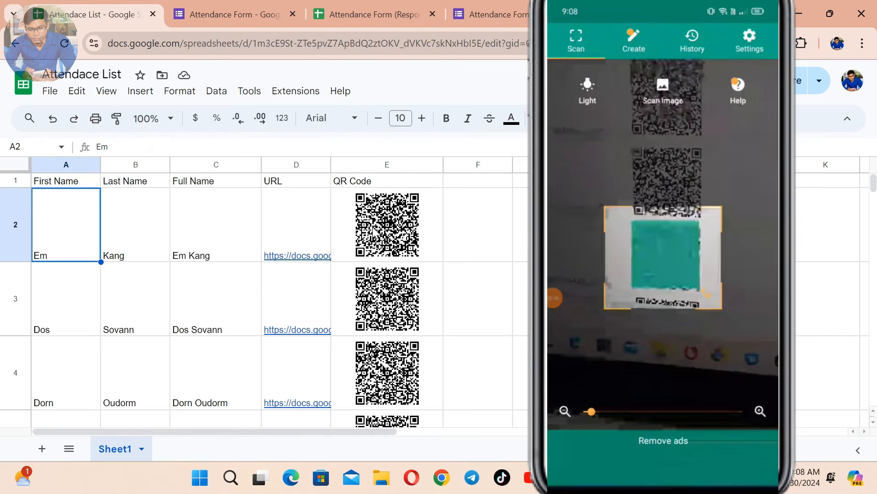
{"action": "scroll", "coordinate": [372, 233], "scroll_direction": "down", "scroll_amount": 2}
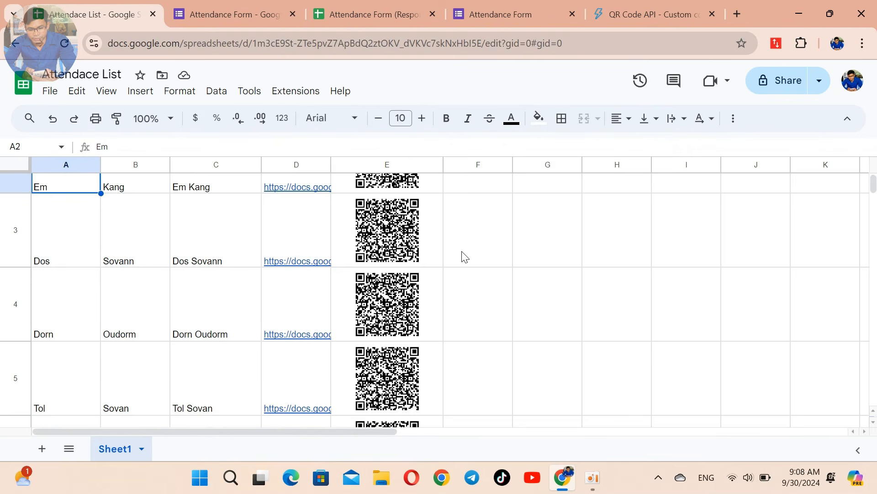
Step: Review the new scan entries in Attendance Form (Responses) and select the Timestamp column
{"action": "scroll", "coordinate": [465, 257], "scroll_direction": "up", "scroll_amount": 1}
{"action": "left_click", "coordinate": [372, 14]}
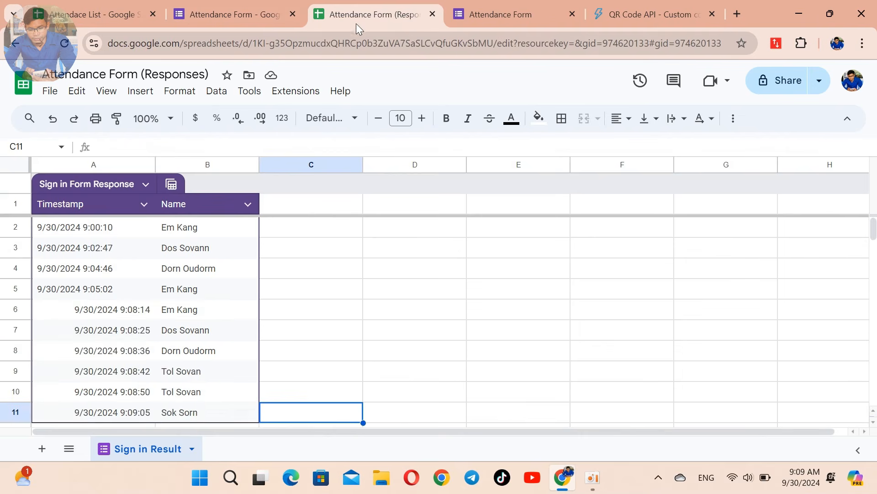
{"action": "scroll", "coordinate": [192, 283], "scroll_direction": "down", "scroll_amount": 5}
{"action": "scroll", "coordinate": [192, 284], "scroll_direction": "up", "scroll_amount": 5}
{"action": "left_click", "coordinate": [98, 164]}
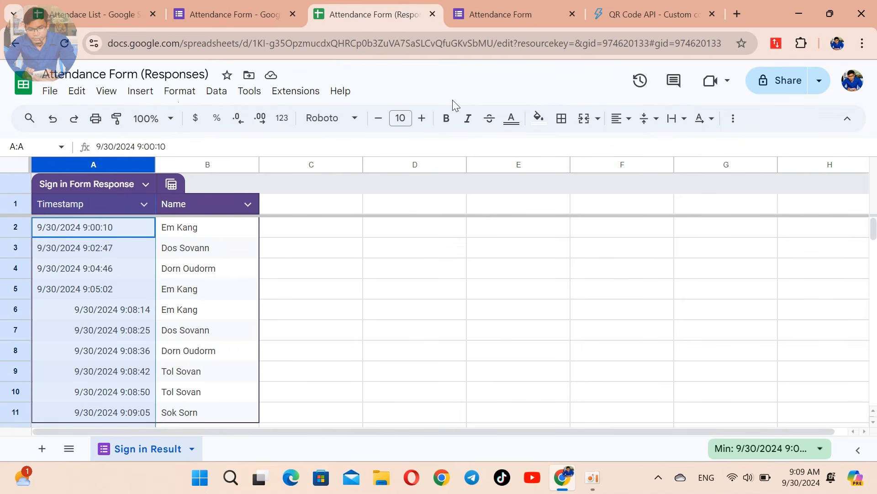
Step: Open Google Drive in a new tab and dismiss the notification and starred-location popups
{"action": "left_click", "coordinate": [617, 118]}
{"action": "key", "text": "ctrl+t"}
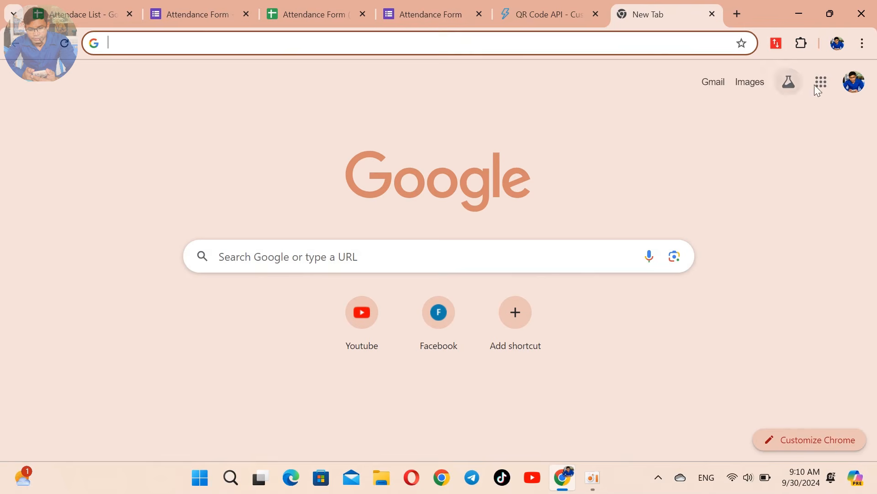
{"action": "left_click", "coordinate": [821, 82]}
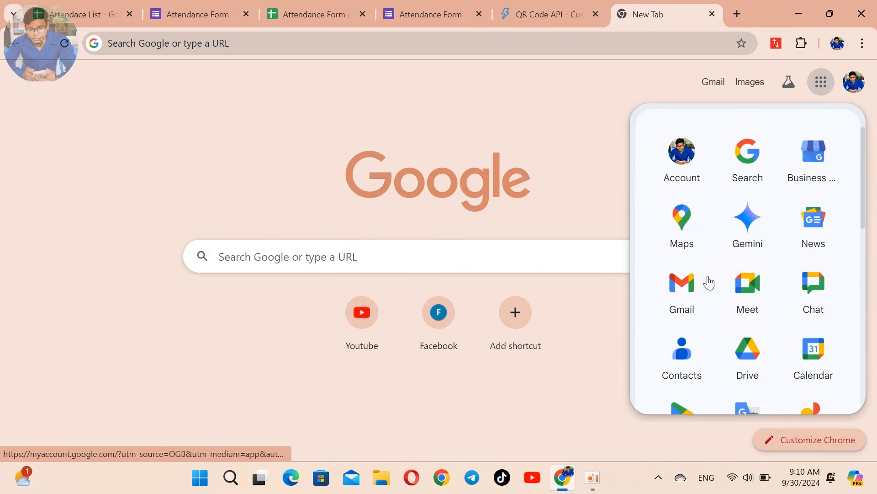
{"action": "left_click", "coordinate": [730, 359]}
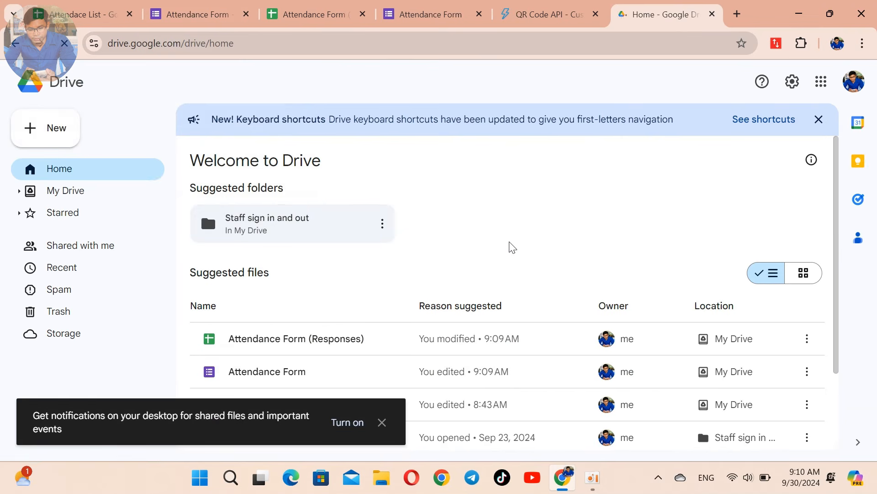
{"action": "left_click", "coordinate": [381, 421]}
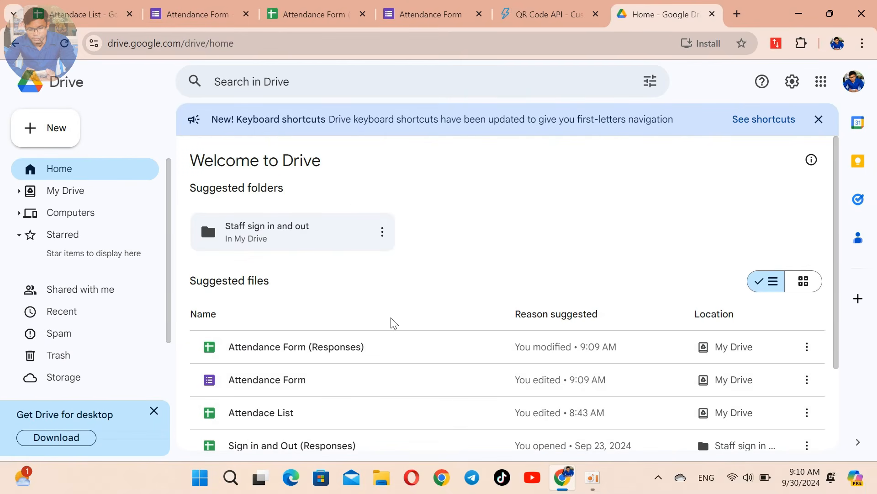
{"action": "scroll", "coordinate": [392, 323], "scroll_direction": "down", "scroll_amount": 3}
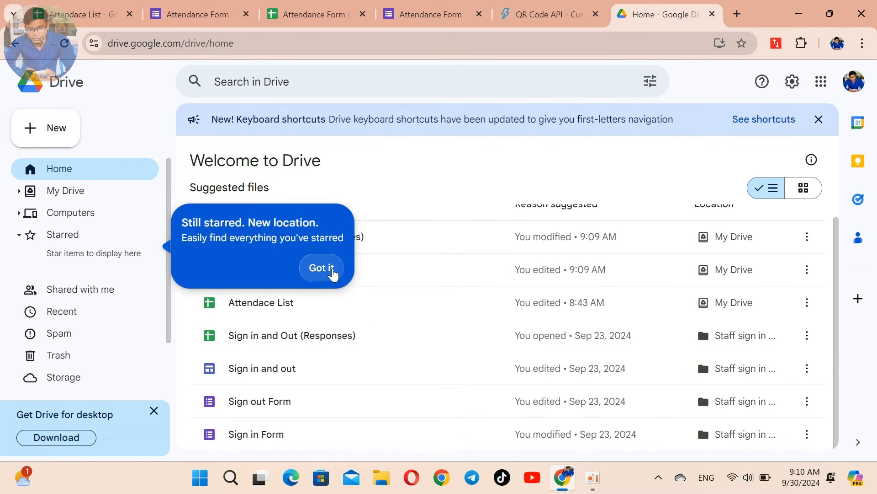
{"action": "left_click", "coordinate": [321, 267]}
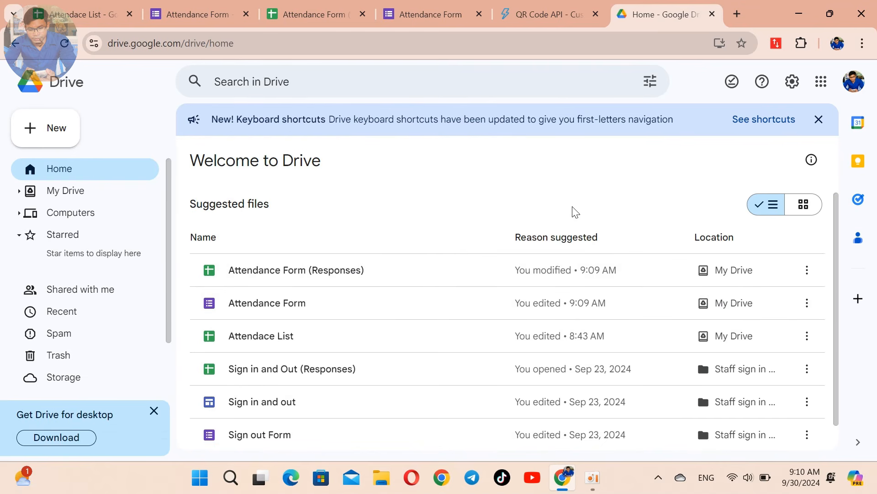
{"action": "scroll", "coordinate": [594, 242], "scroll_direction": "down", "scroll_amount": 2}
{"action": "scroll", "coordinate": [611, 268], "scroll_direction": "up", "scroll_amount": 5}
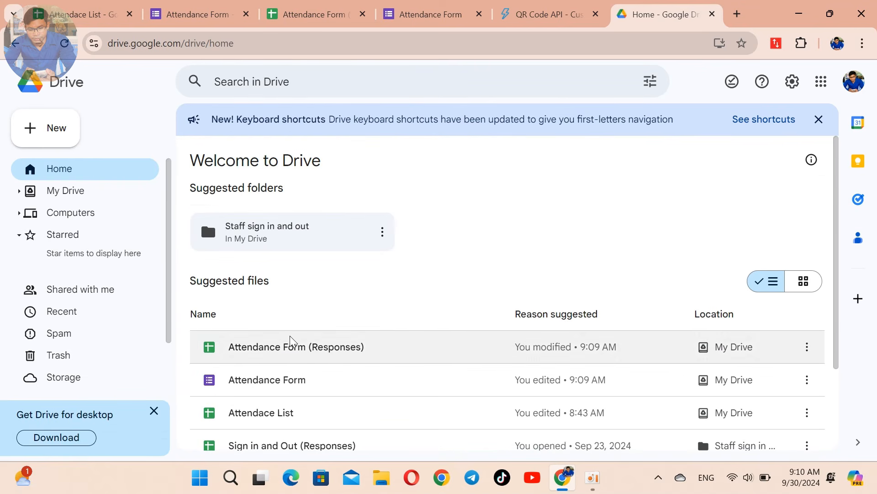
{"action": "scroll", "coordinate": [290, 336], "scroll_direction": "down", "scroll_amount": 3}
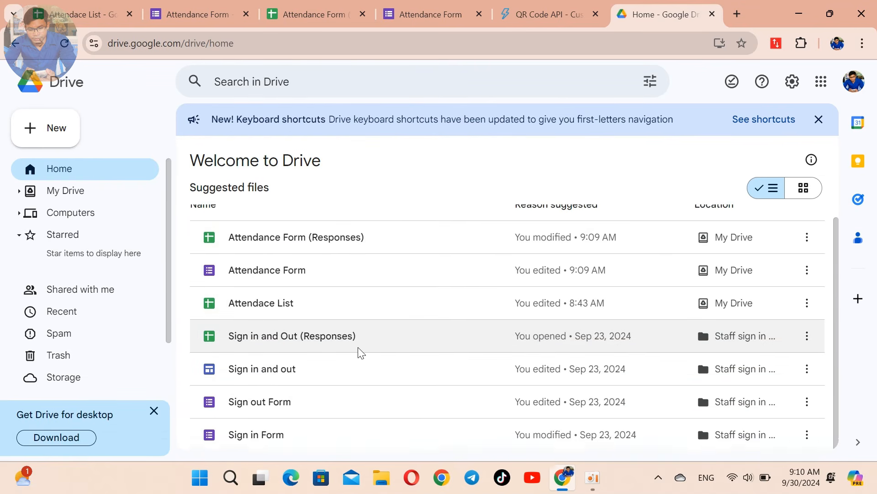
{"action": "scroll", "coordinate": [359, 352], "scroll_direction": "up", "scroll_amount": 3}
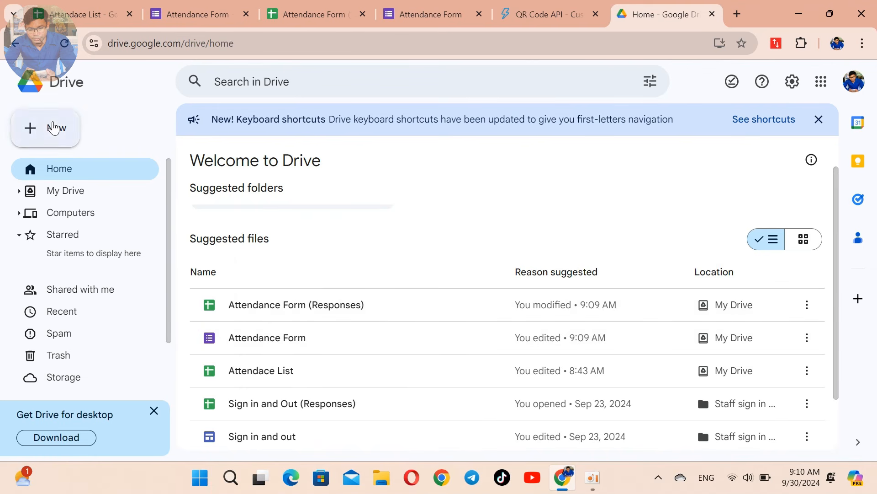
Step: Create a new Drive folder named 'QR Attendance'
{"action": "left_click", "coordinate": [55, 127]}
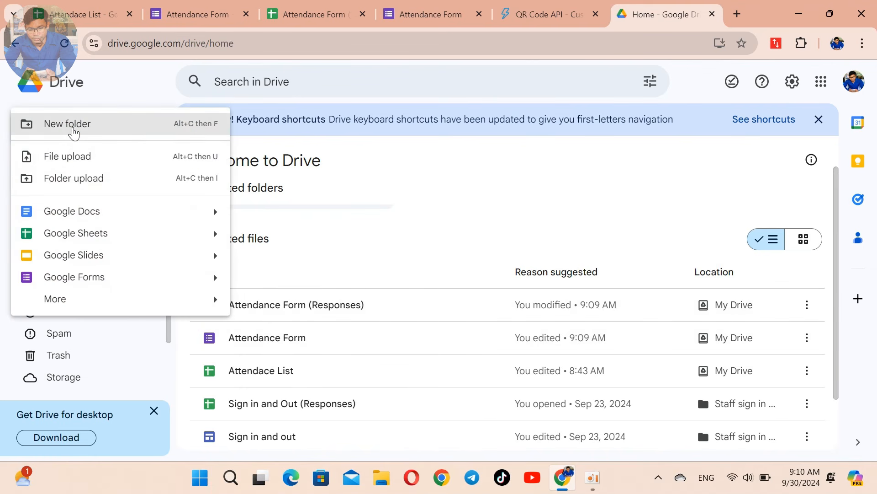
{"action": "left_click", "coordinate": [73, 132]}
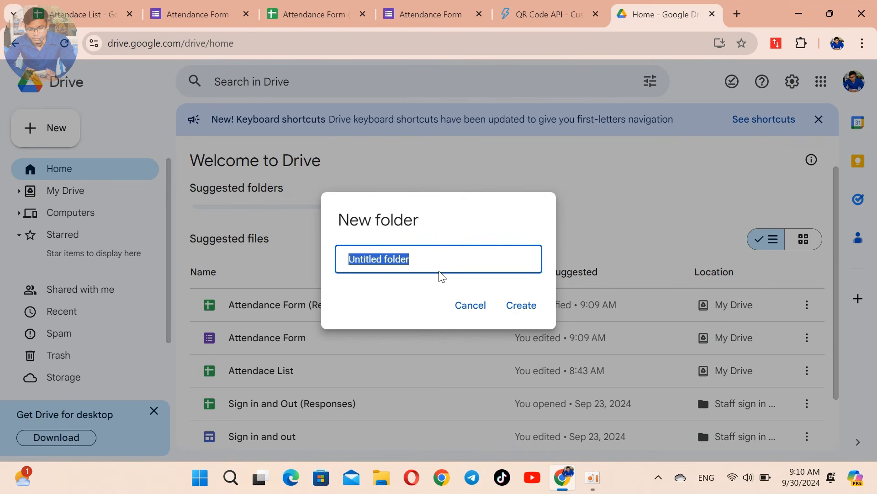
{"action": "type", "text": "QR Attendab"}
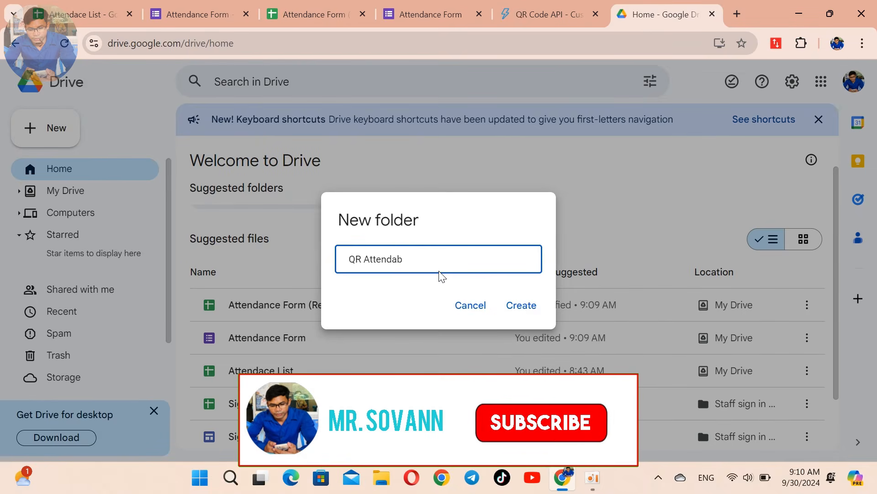
{"action": "key", "text": "BackSpace"}
{"action": "type", "text": "nce"}
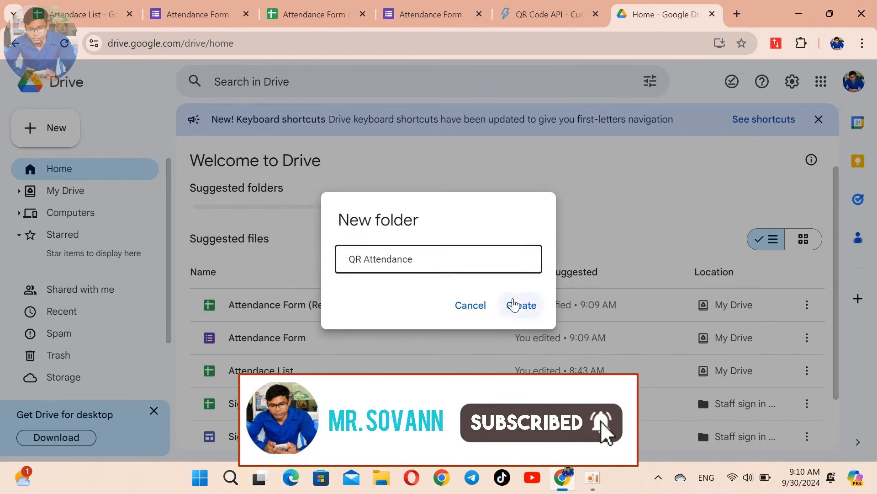
{"action": "left_click", "coordinate": [514, 304]}
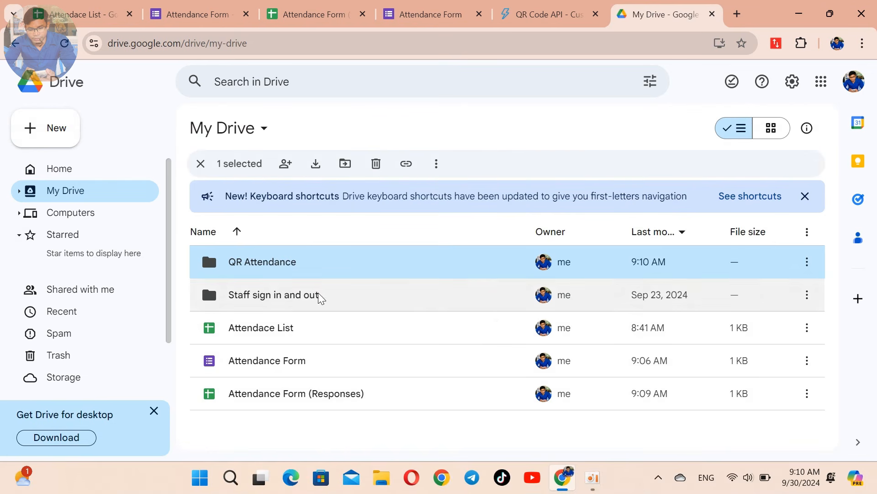
Step: Move Attendace List, Attendance Form and Attendance Form (Responses) into QR Attendance, then verify its contents
{"action": "left_click", "coordinate": [89, 189]}
{"action": "left_click", "coordinate": [69, 174]}
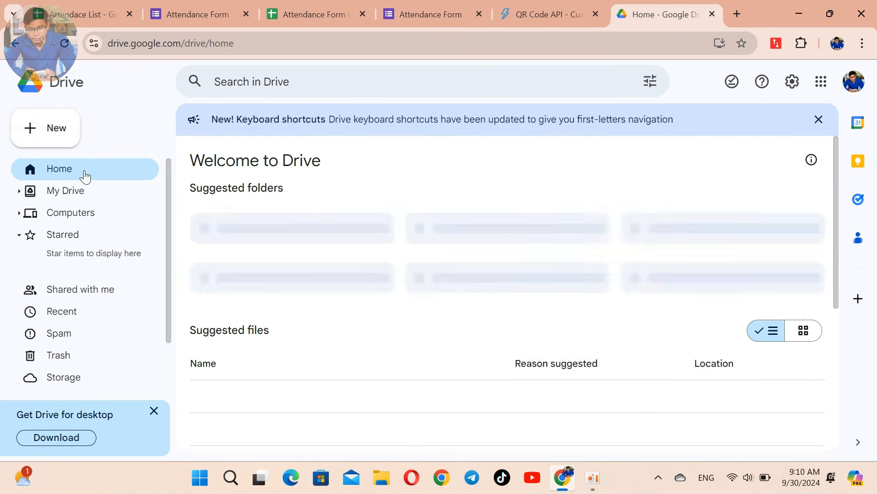
{"action": "scroll", "coordinate": [273, 344], "scroll_direction": "down", "scroll_amount": 1}
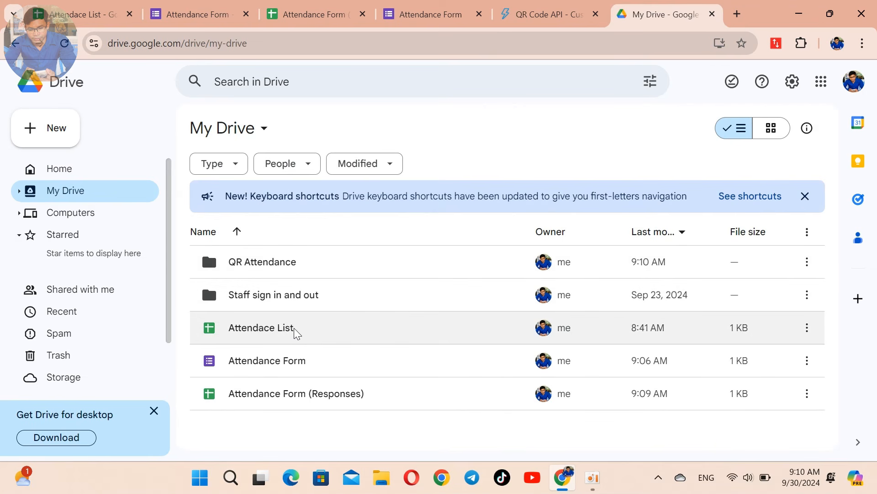
{"action": "left_click_drag", "start_coordinate": [294, 328], "coordinate": [298, 269]}
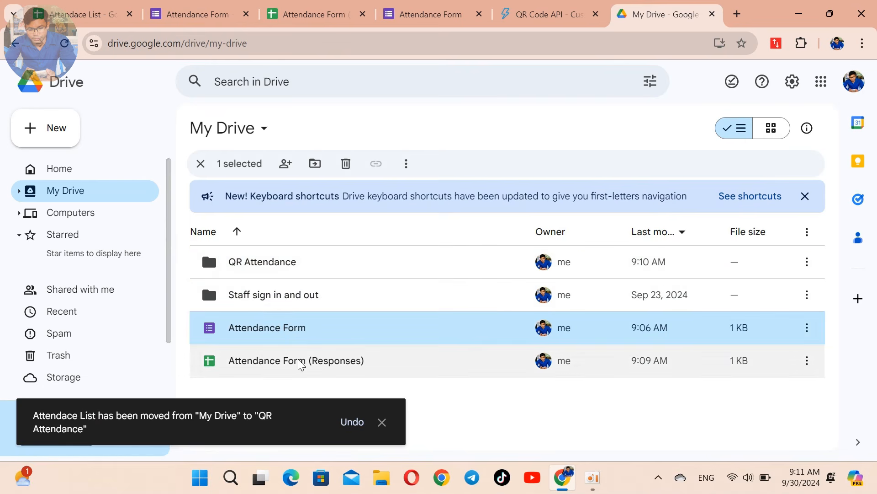
{"action": "left_click_drag", "start_coordinate": [294, 328], "coordinate": [291, 261]}
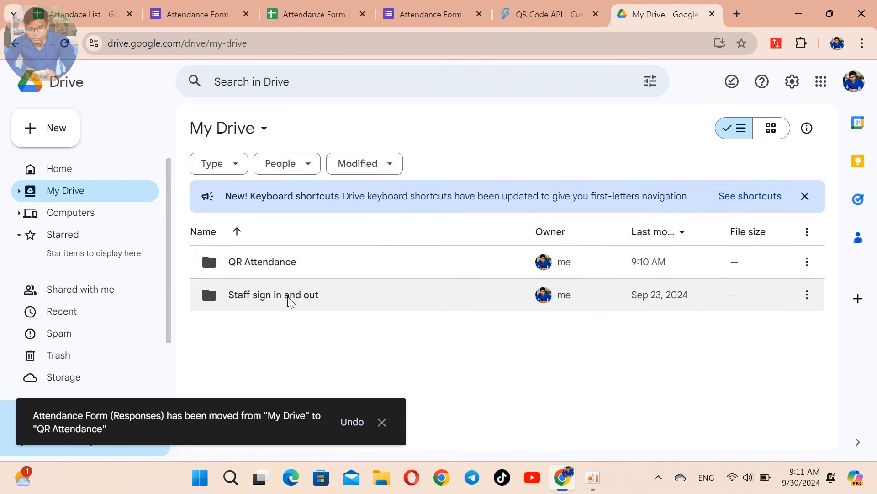
{"action": "left_click", "coordinate": [267, 261]}
{"action": "double_click", "coordinate": [261, 262]}
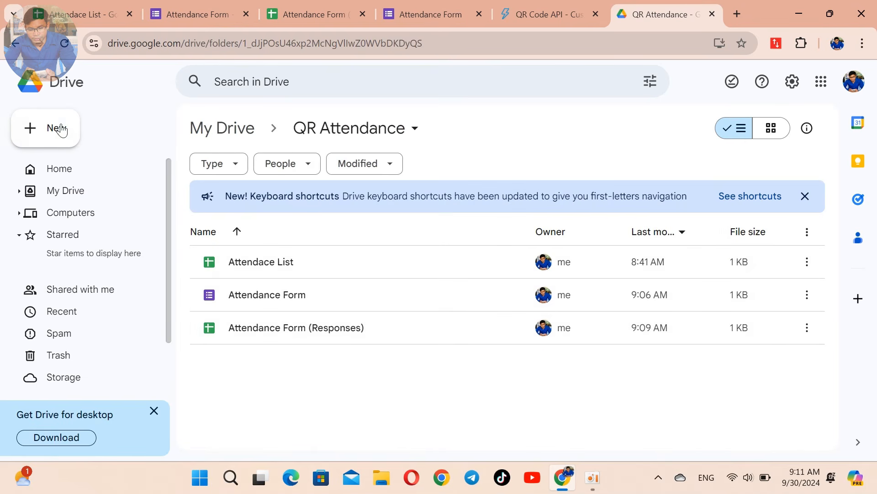
{"action": "left_click", "coordinate": [18, 44]}
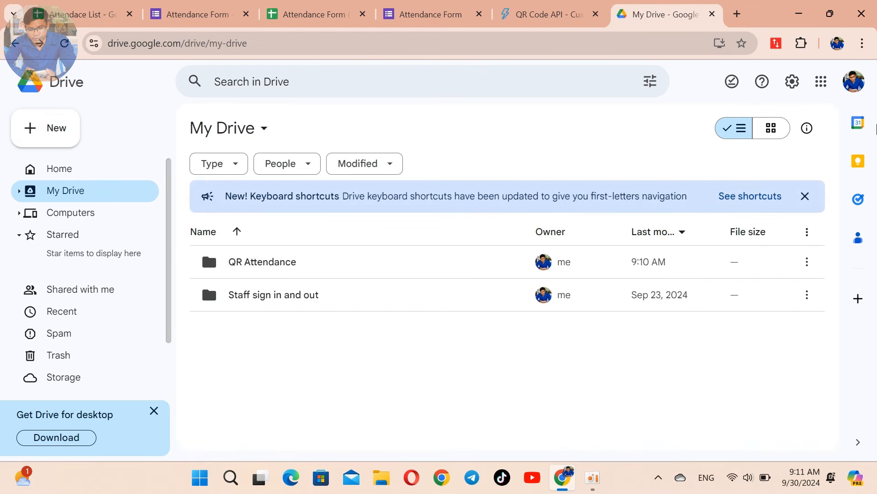